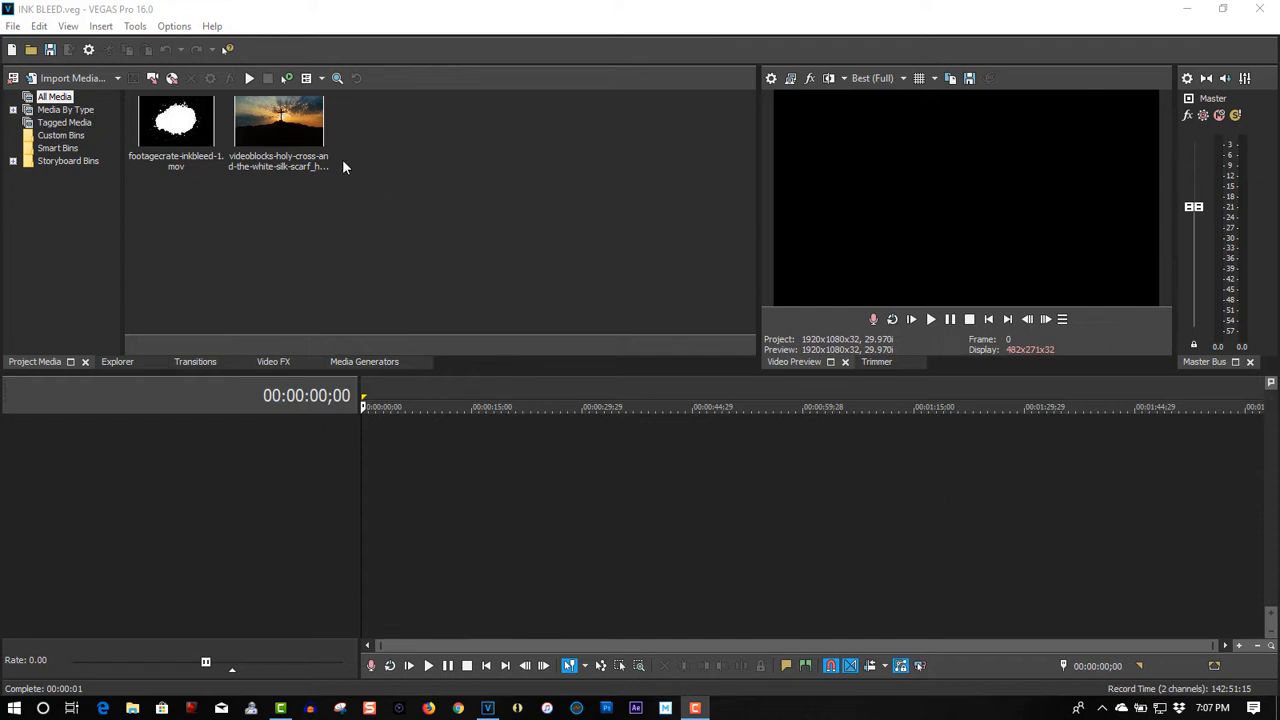
# Step: Place the holy cross clip at the timeline's start, matching the project video settings to it, and time-stretch it about 9:22 longer
pyautogui.moveTo(275, 118); pyautogui.dragTo(372, 468)
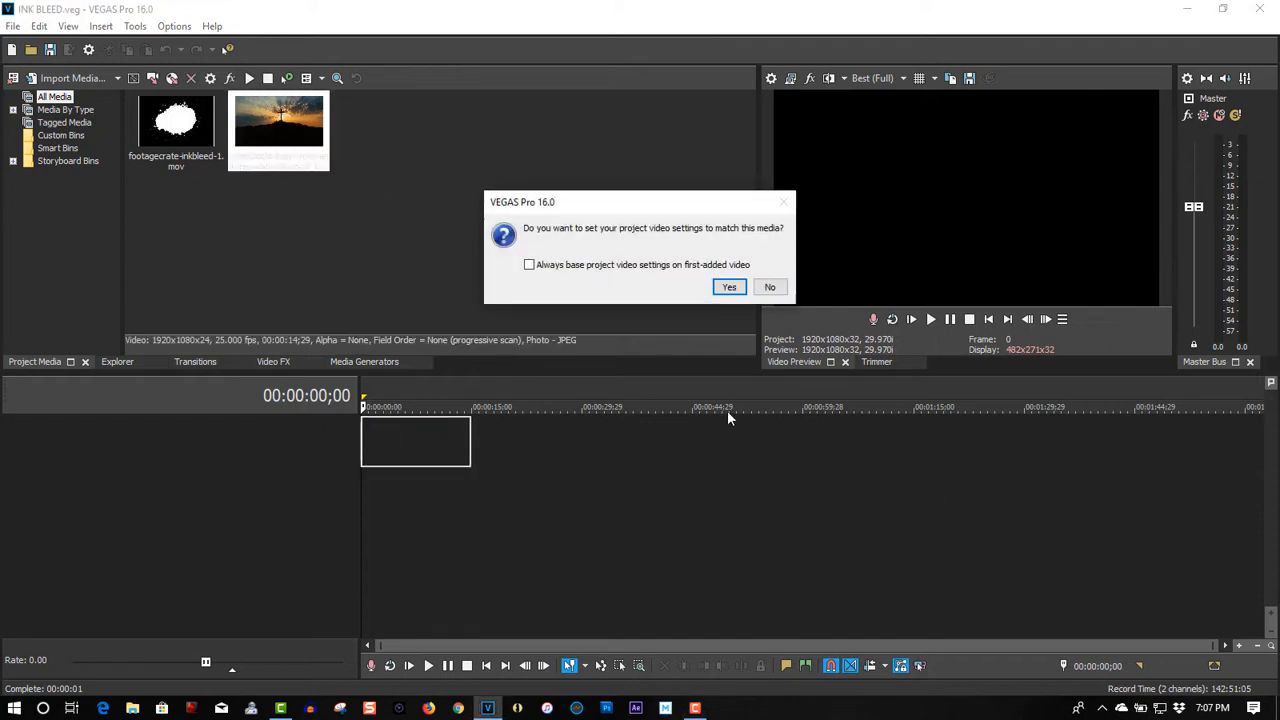
pyautogui.click(729, 288)
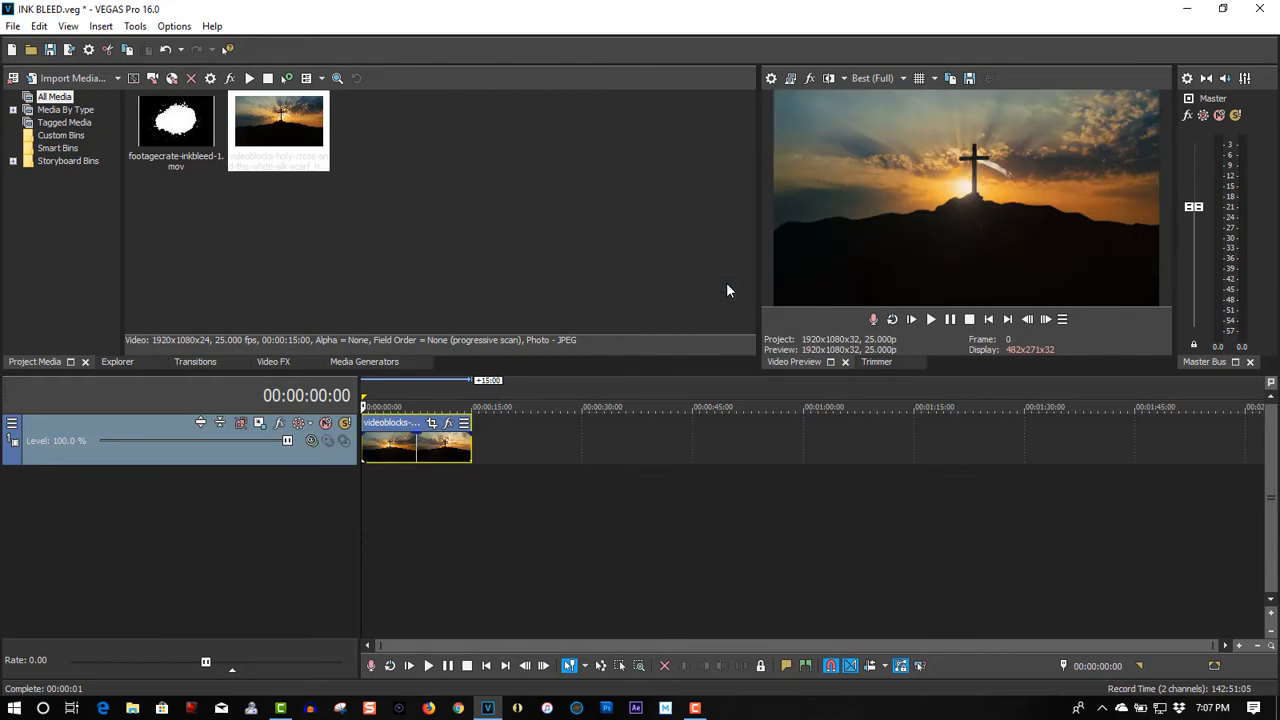
pyautogui.click(931, 319)
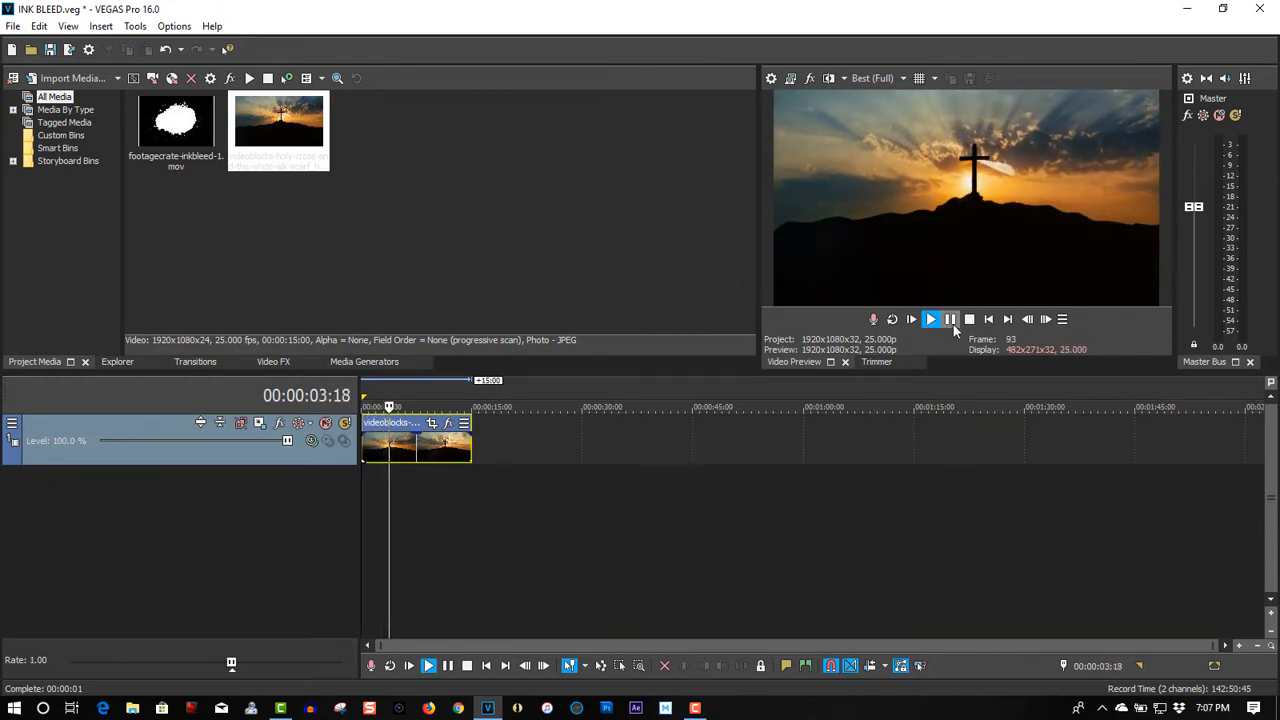
pyautogui.click(969, 319)
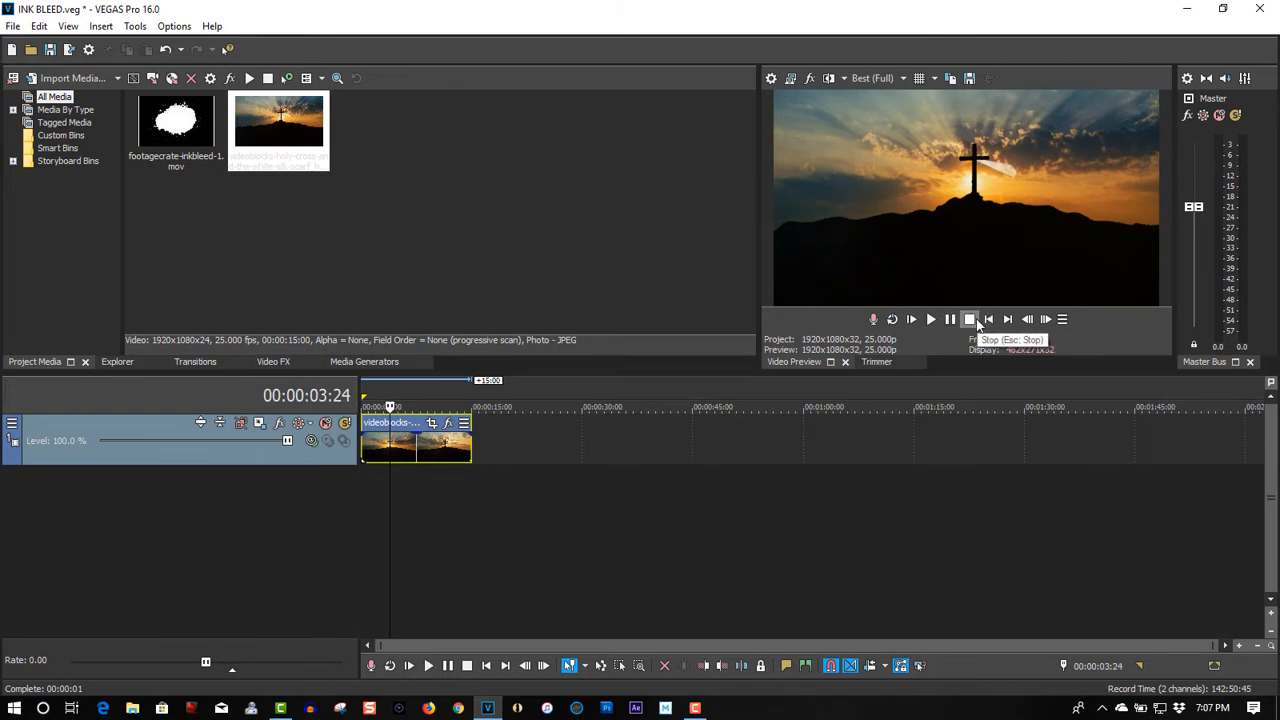
pyautogui.click(988, 319)
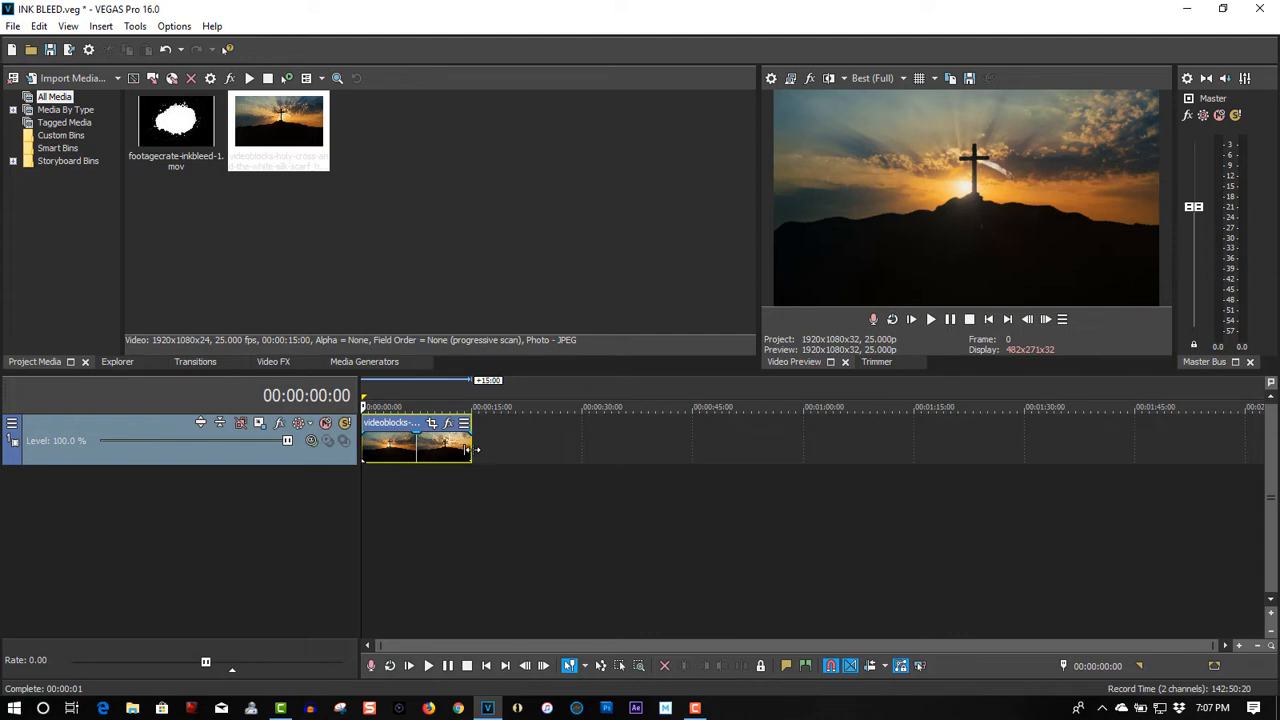
pyautogui.moveTo(472, 450); pyautogui.dragTo(547, 452)
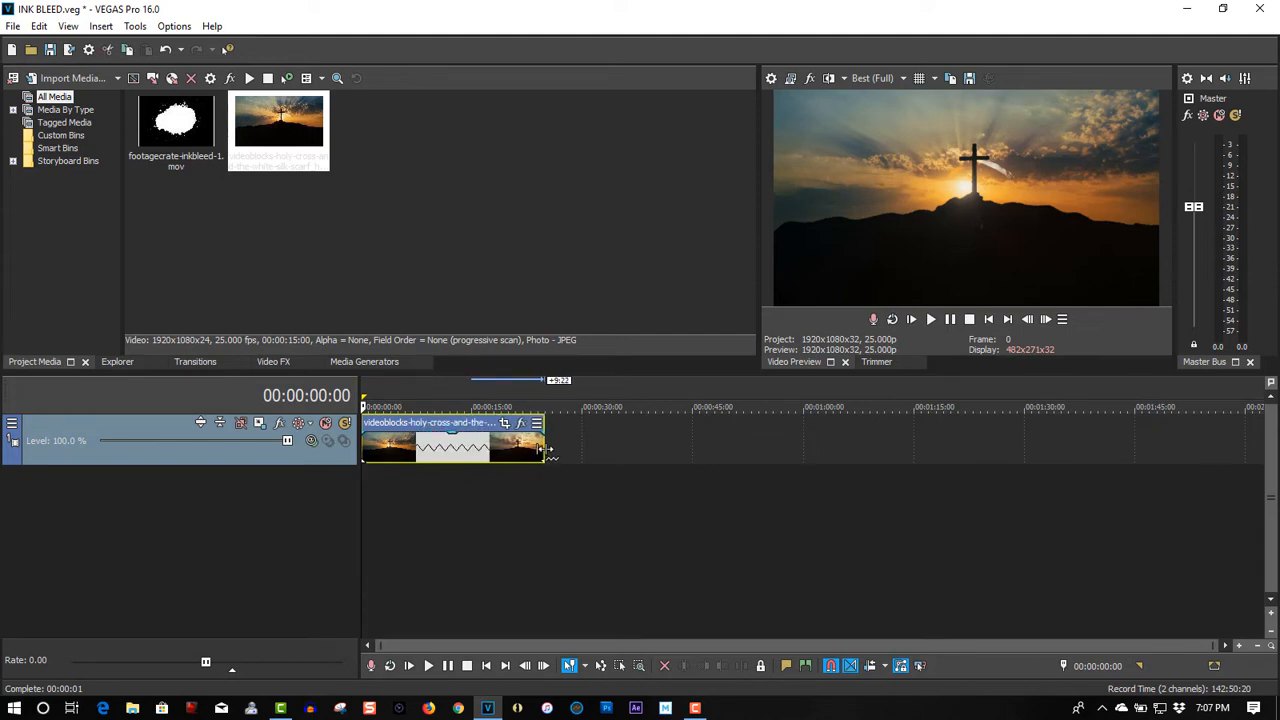
# Step: Add the footagecrate-inkbleed-1 clip at the start of the timeline on a track above the cross video
pyautogui.click(228, 236)
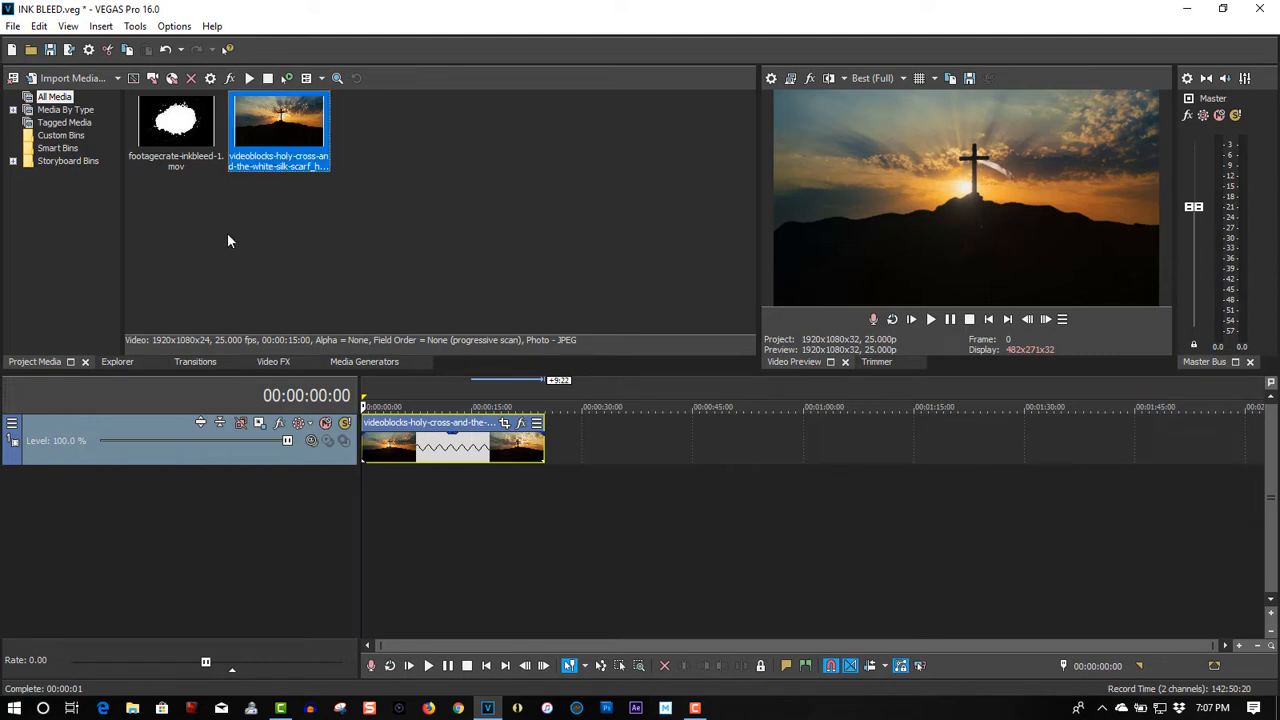
pyautogui.click(178, 144)
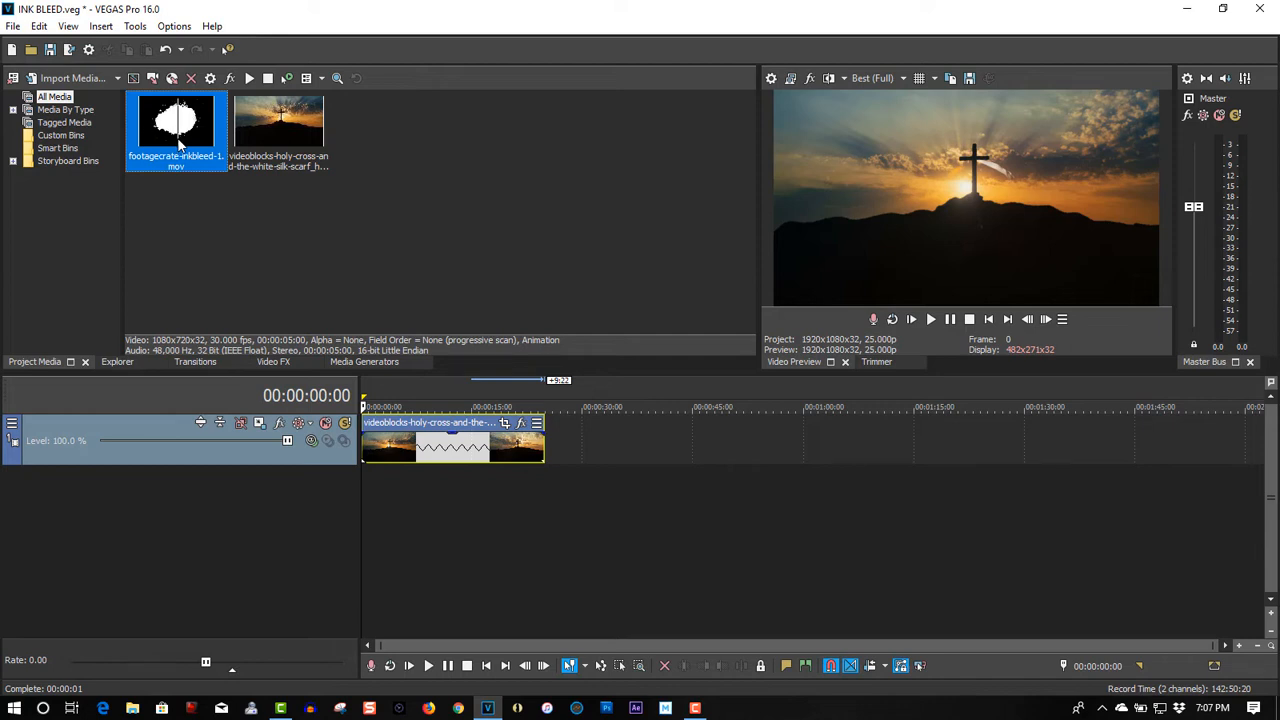
pyautogui.moveTo(308, 326); pyautogui.dragTo(366, 396)
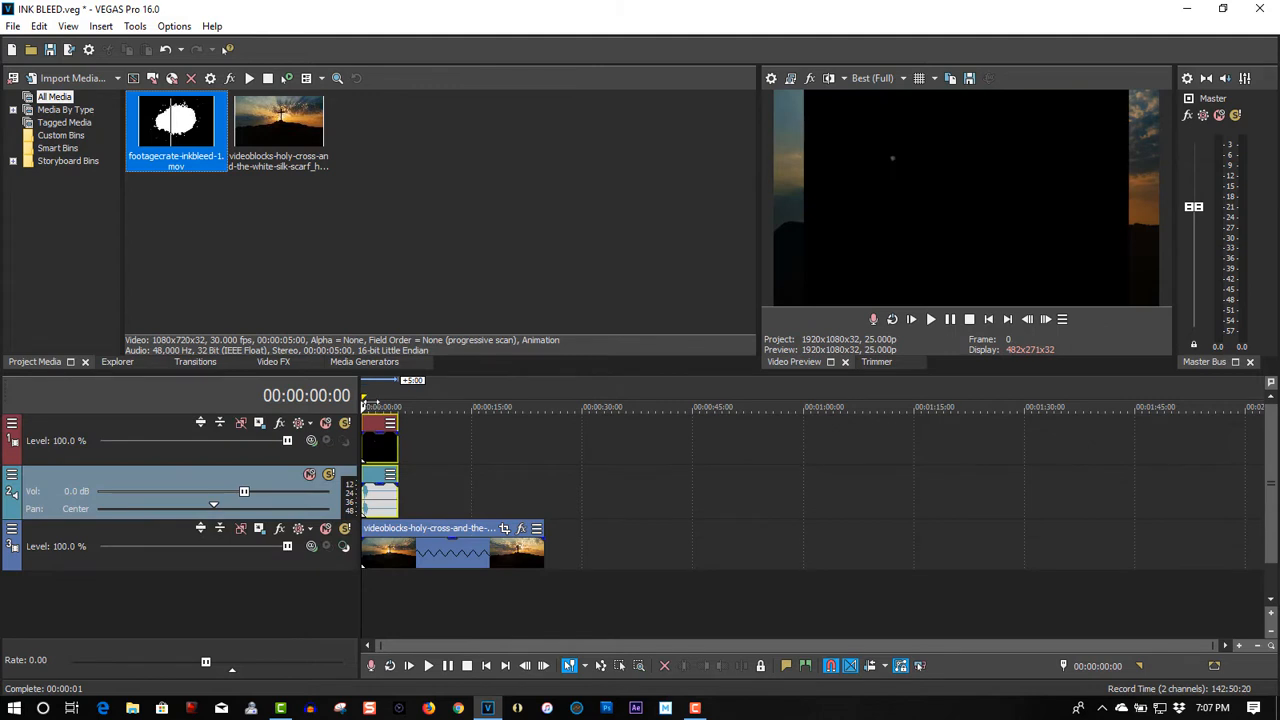
# Step: Delete the ink-bleed clip's audio event together with its audio track
pyautogui.click(384, 503)
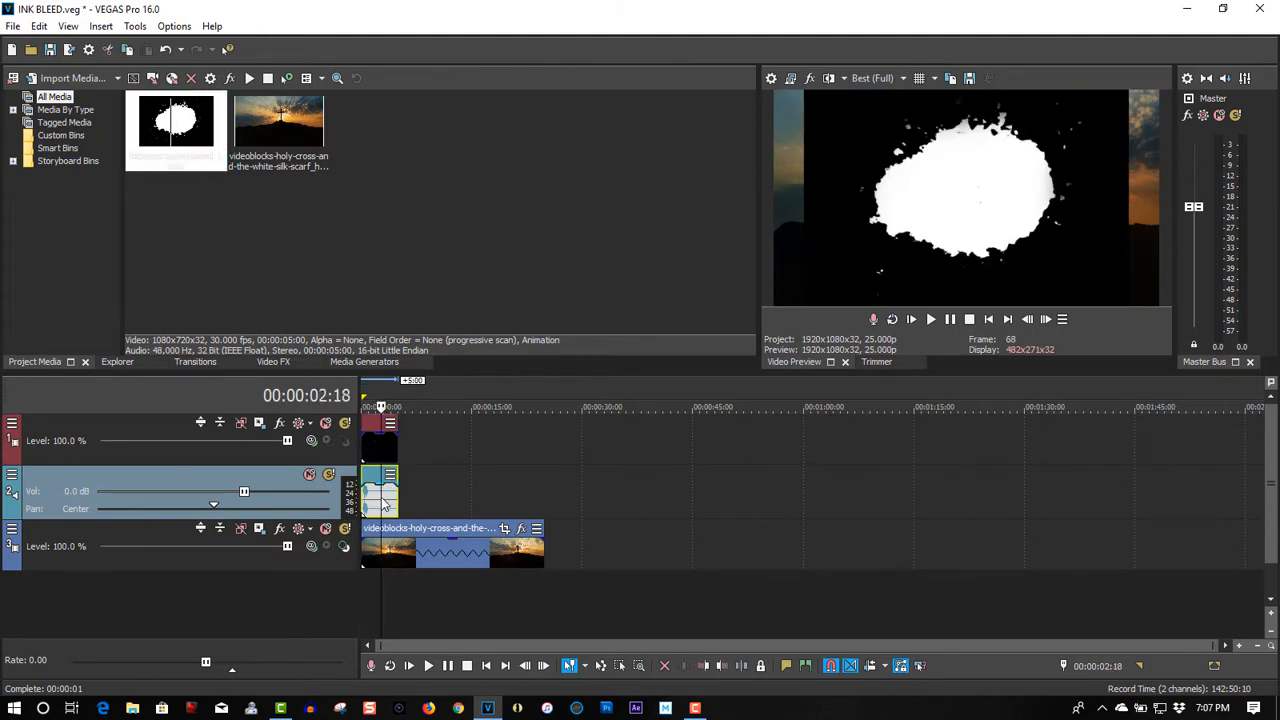
pyautogui.click(391, 504)
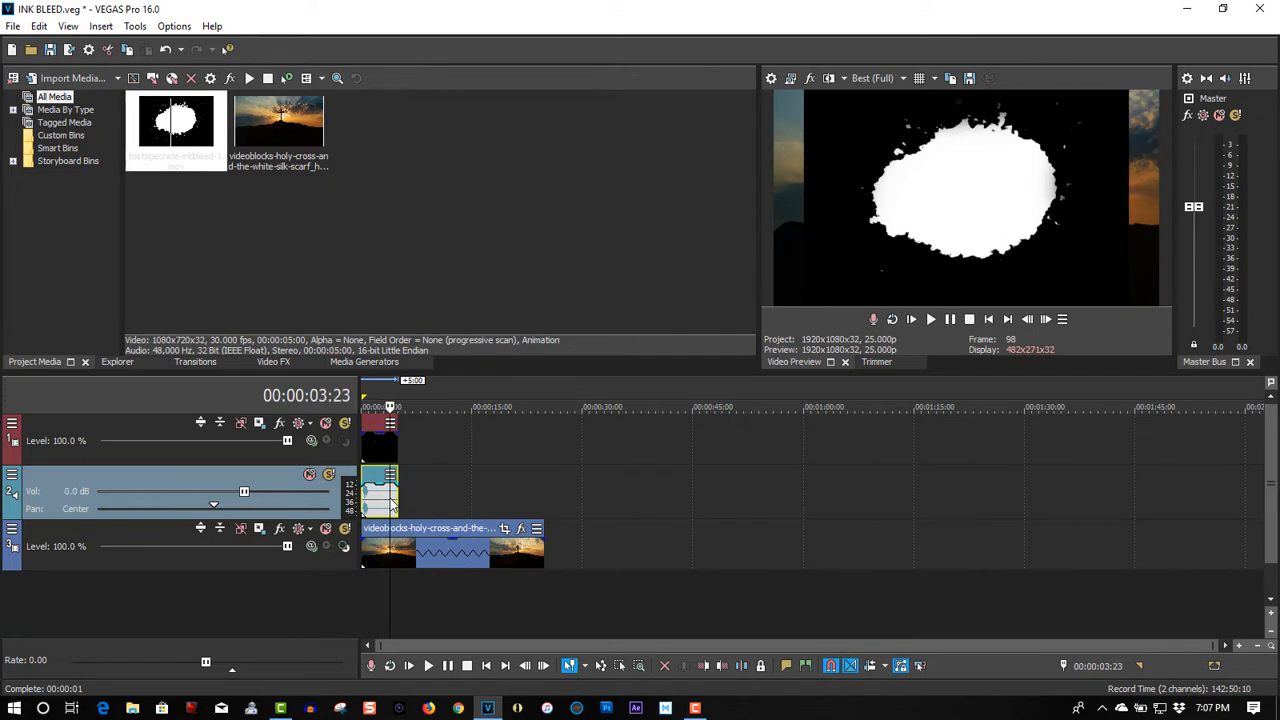
pyautogui.press('Delete')
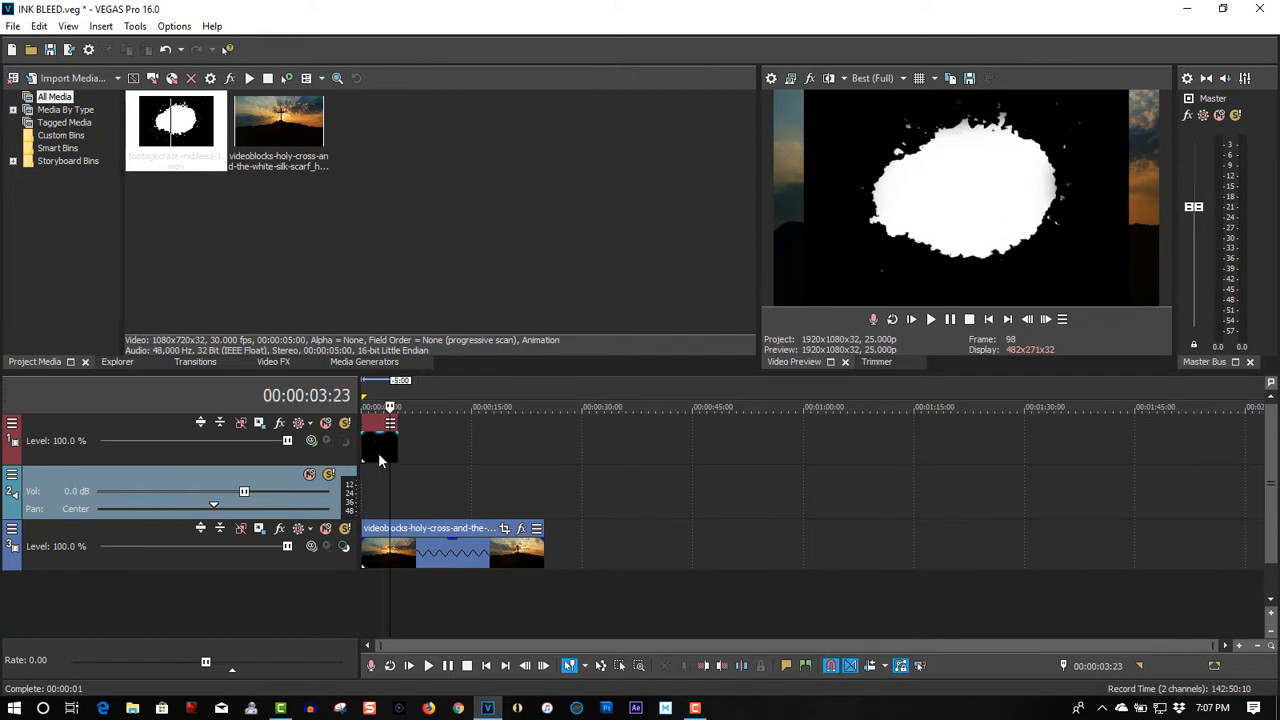
pyautogui.rightClick(424, 493)
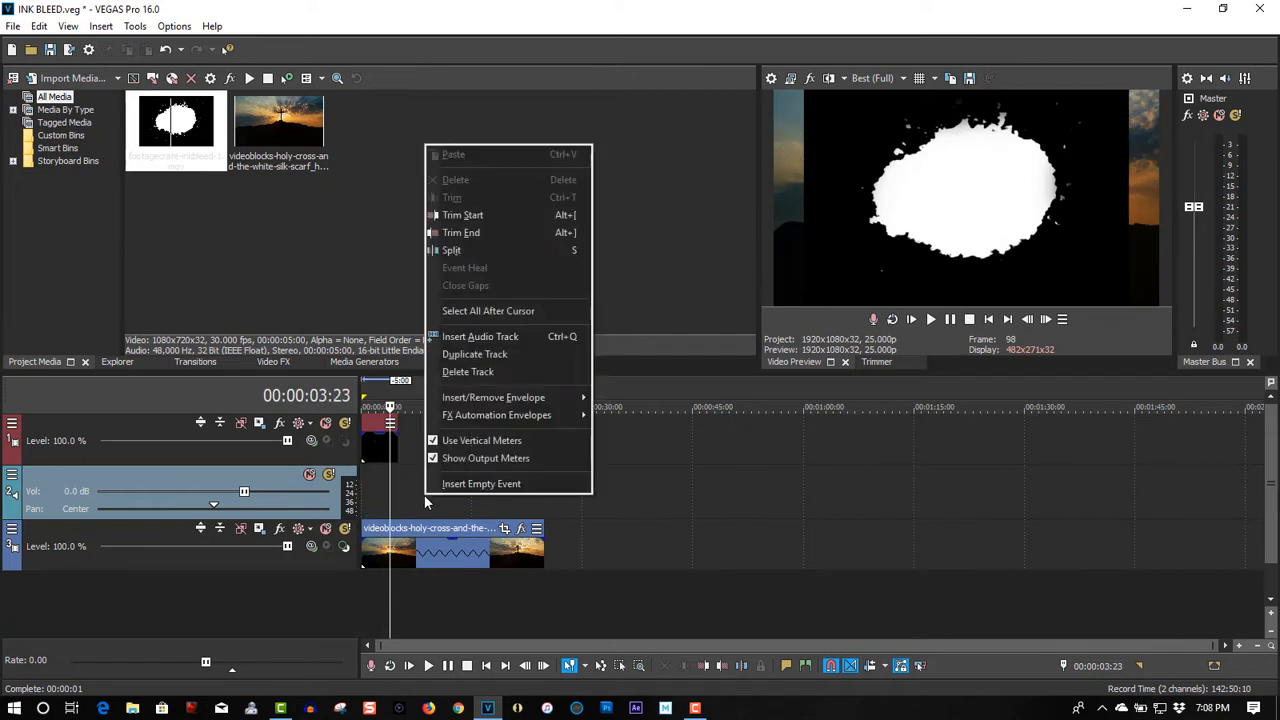
pyautogui.click(476, 373)
# Step: Shift the ink-bleed video event about 6:24 later and time-stretch it to end flush with the cross clip
pyautogui.moveTo(376, 450); pyautogui.dragTo(424, 461)
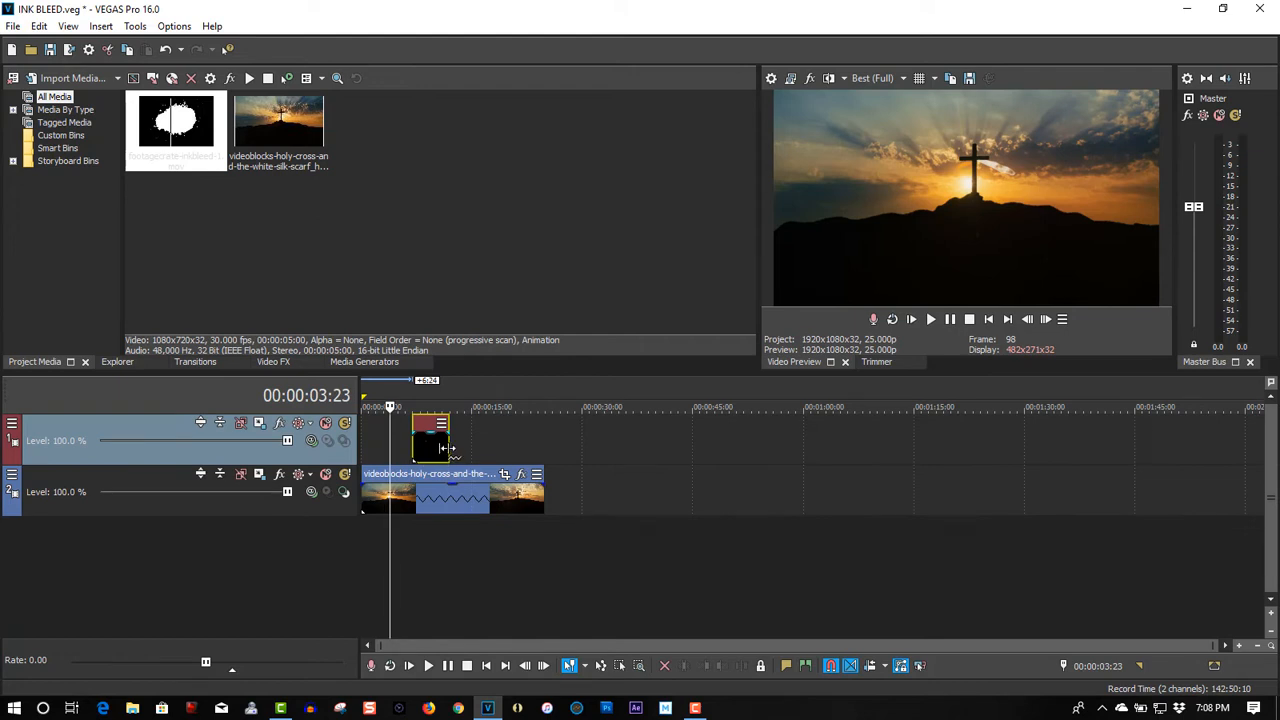
pyautogui.moveTo(447, 448); pyautogui.dragTo(545, 450)
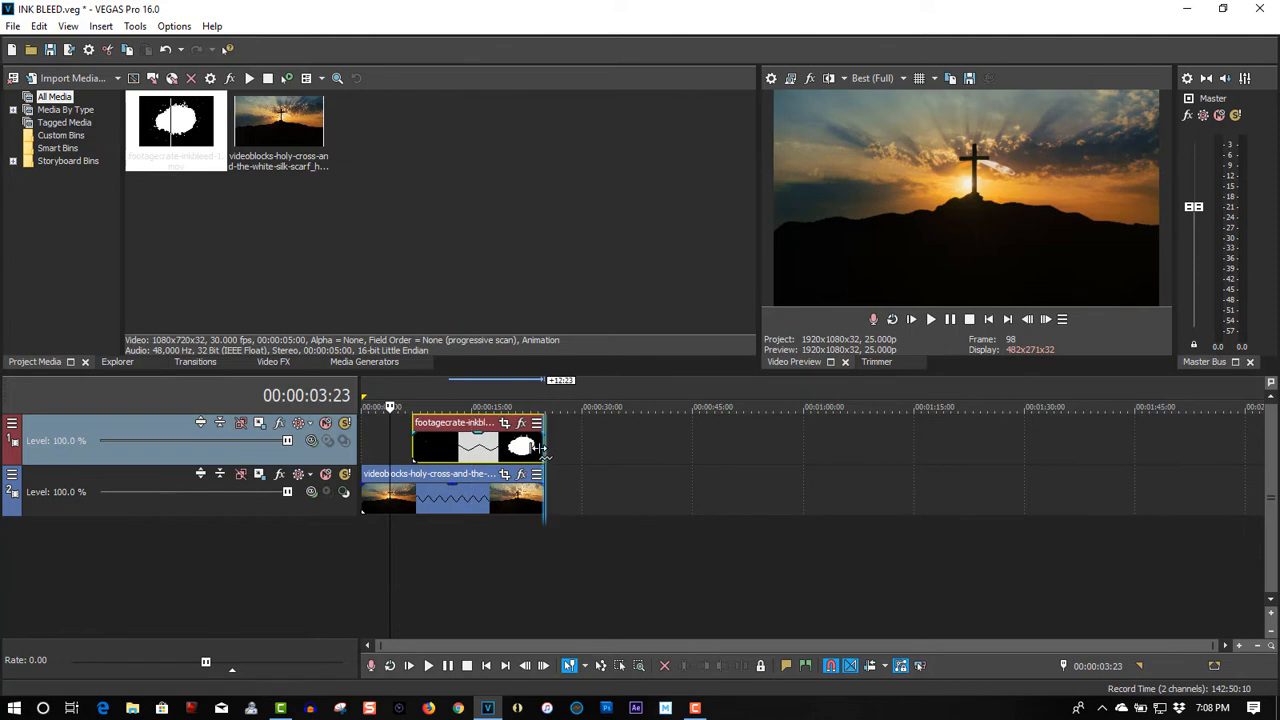
# Step: Apply the VEGAS Chroma Keyer to the ink-bleed event and set its key color to black (0, 0.0, 0.0)
pyautogui.click(485, 395)
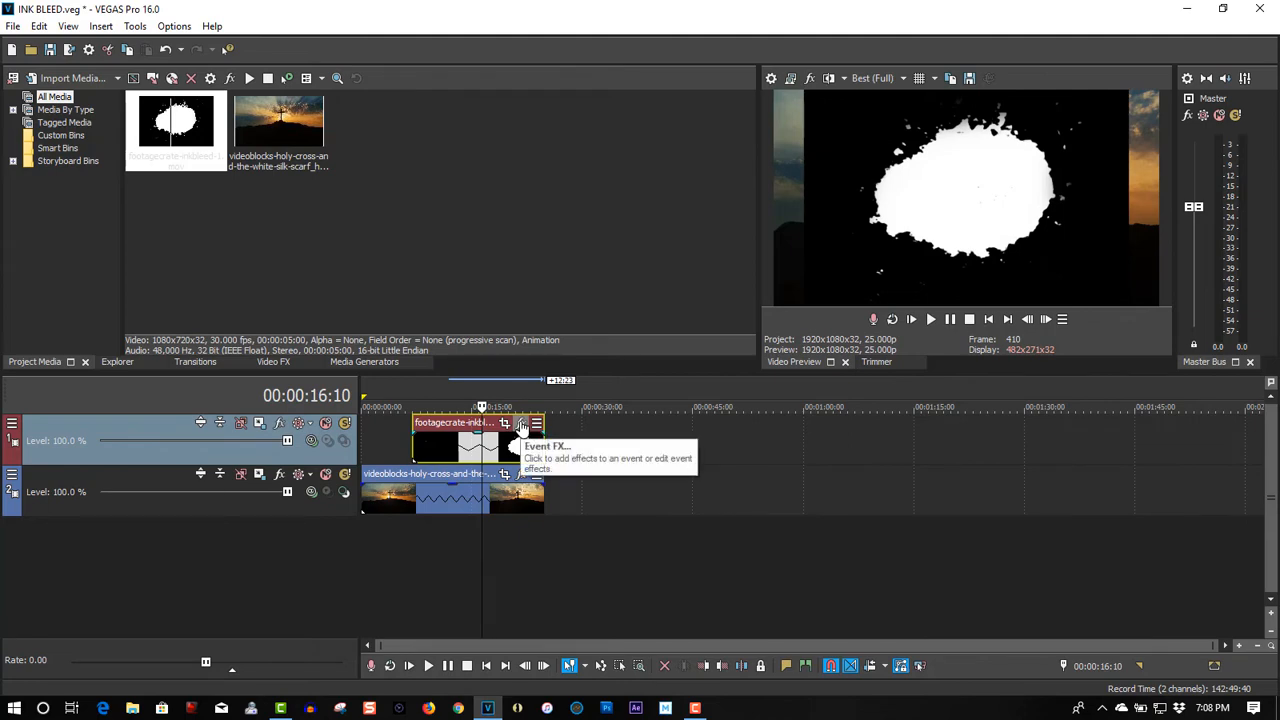
pyautogui.click(521, 425)
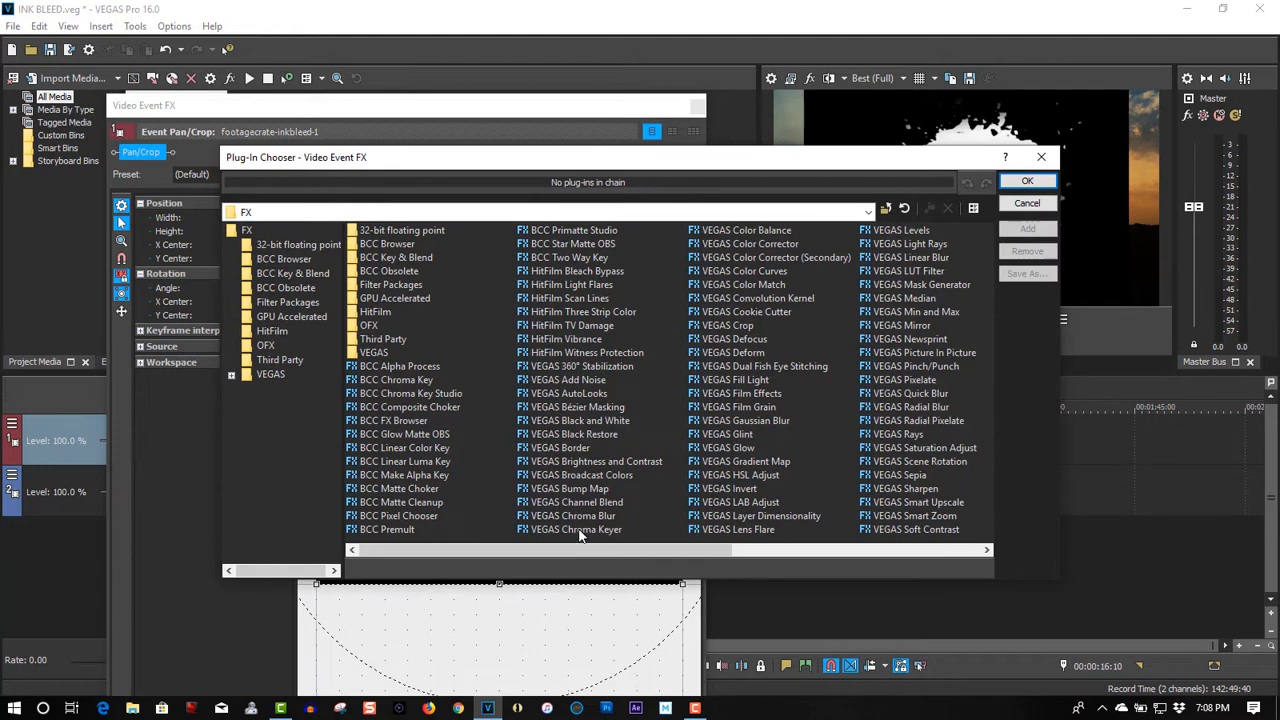
pyautogui.click(577, 530)
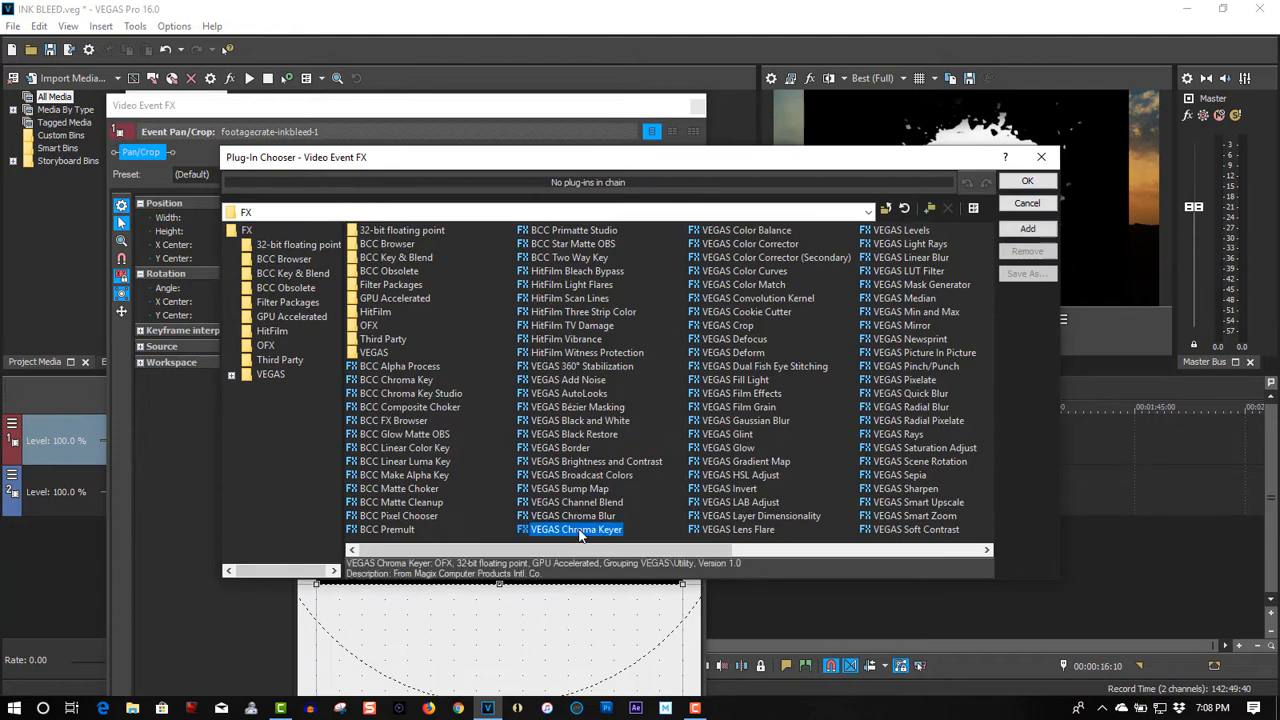
pyautogui.click(1011, 183)
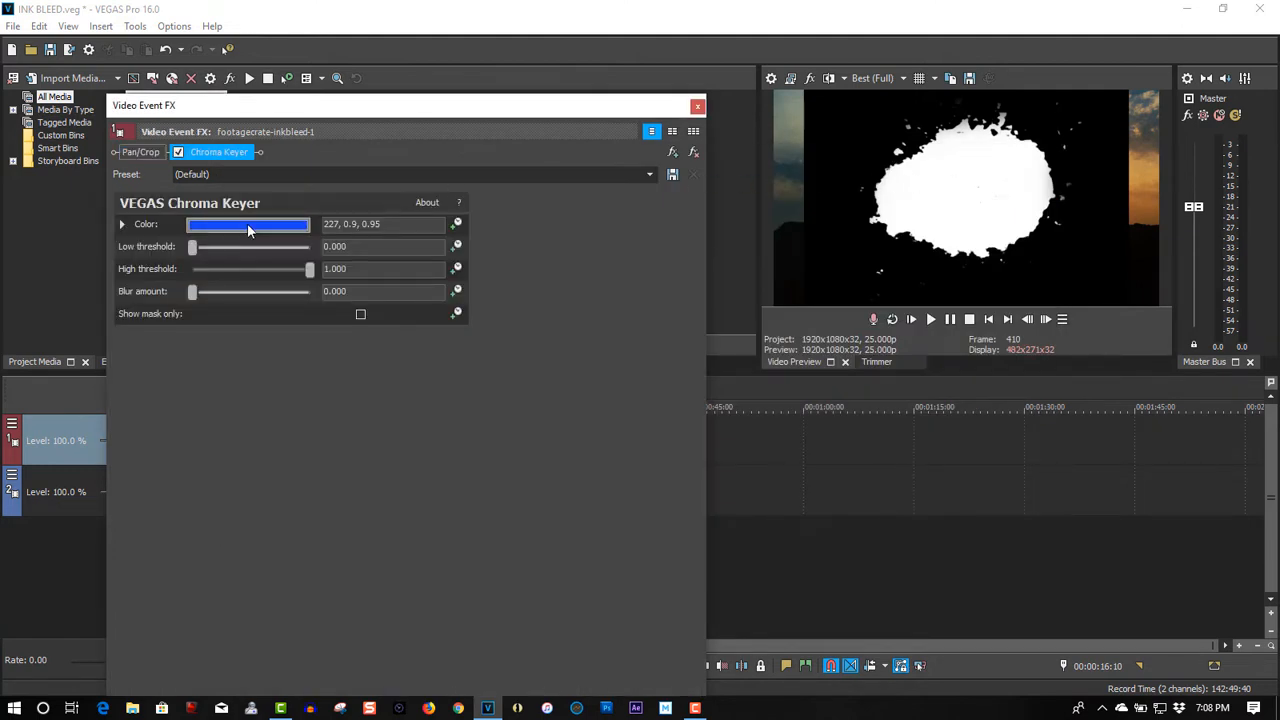
pyautogui.click(249, 230)
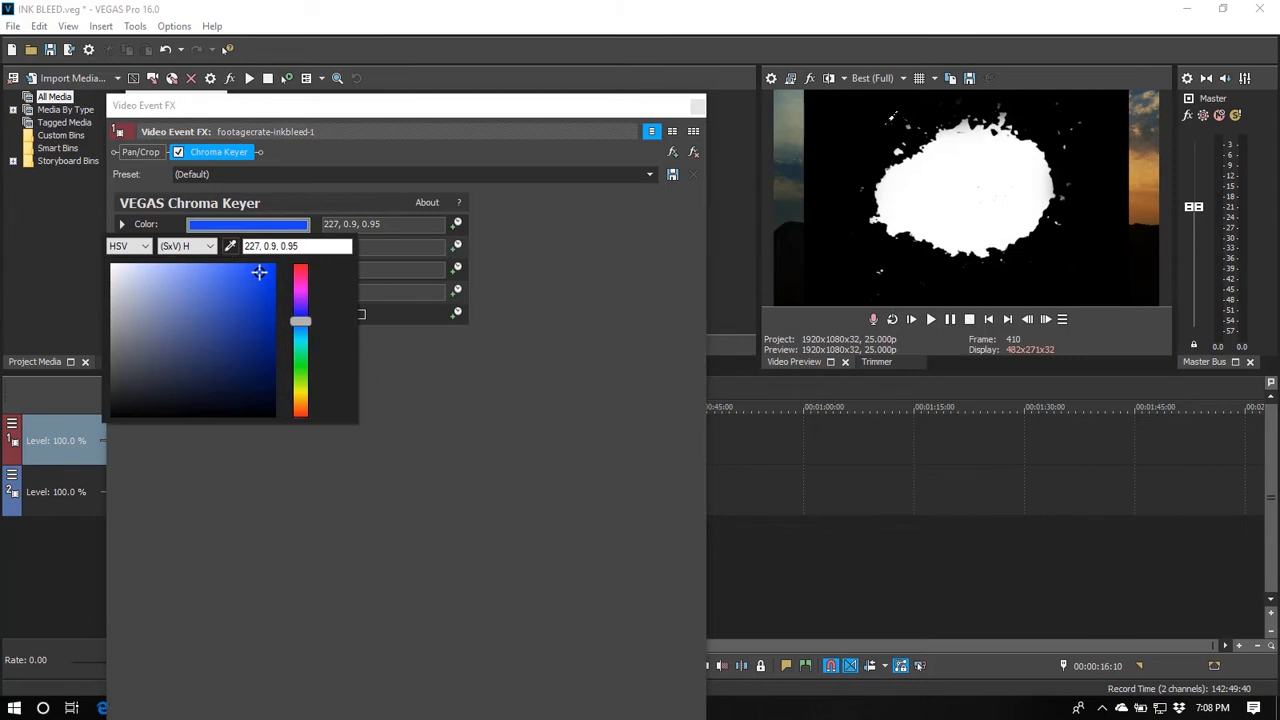
pyautogui.moveTo(259, 272); pyautogui.dragTo(106, 420)
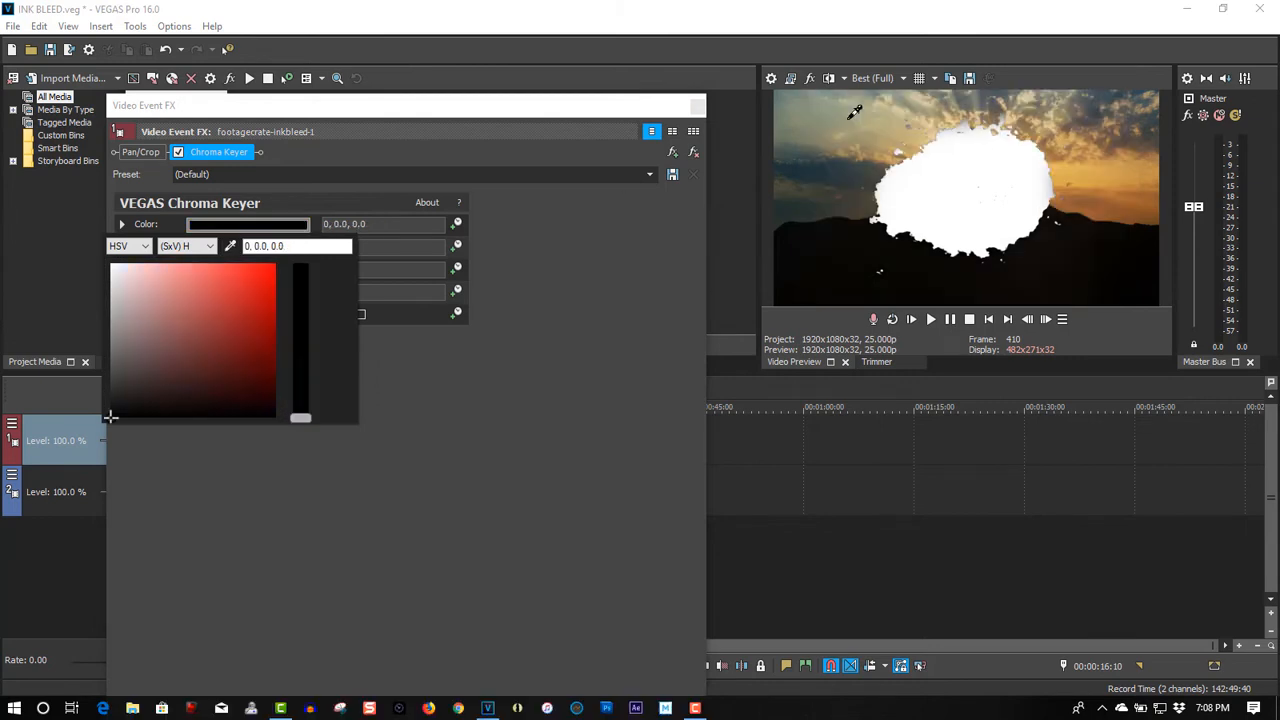
pyautogui.click(697, 107)
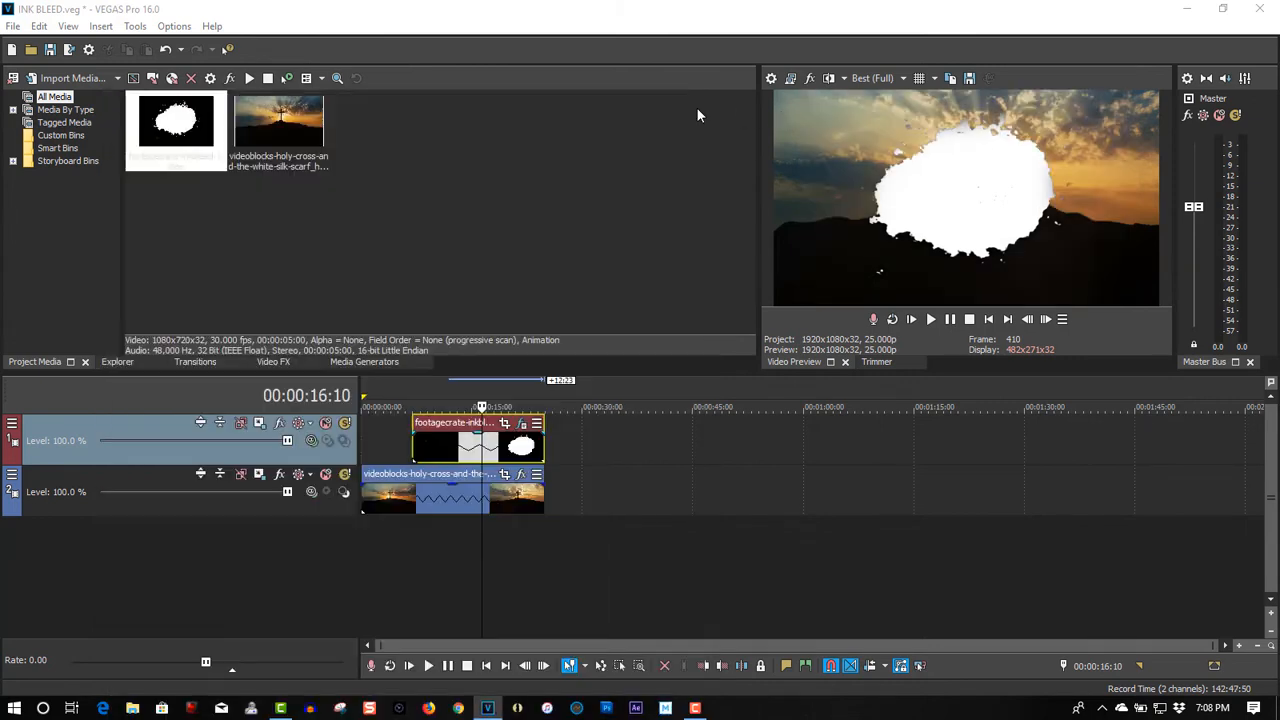
# Step: Insert a video track above the others and add a Default Text (Legacy) Text event aligned with the ink-bleed clip's start
pyautogui.rightClick(568, 437)
pyautogui.click(612, 277)
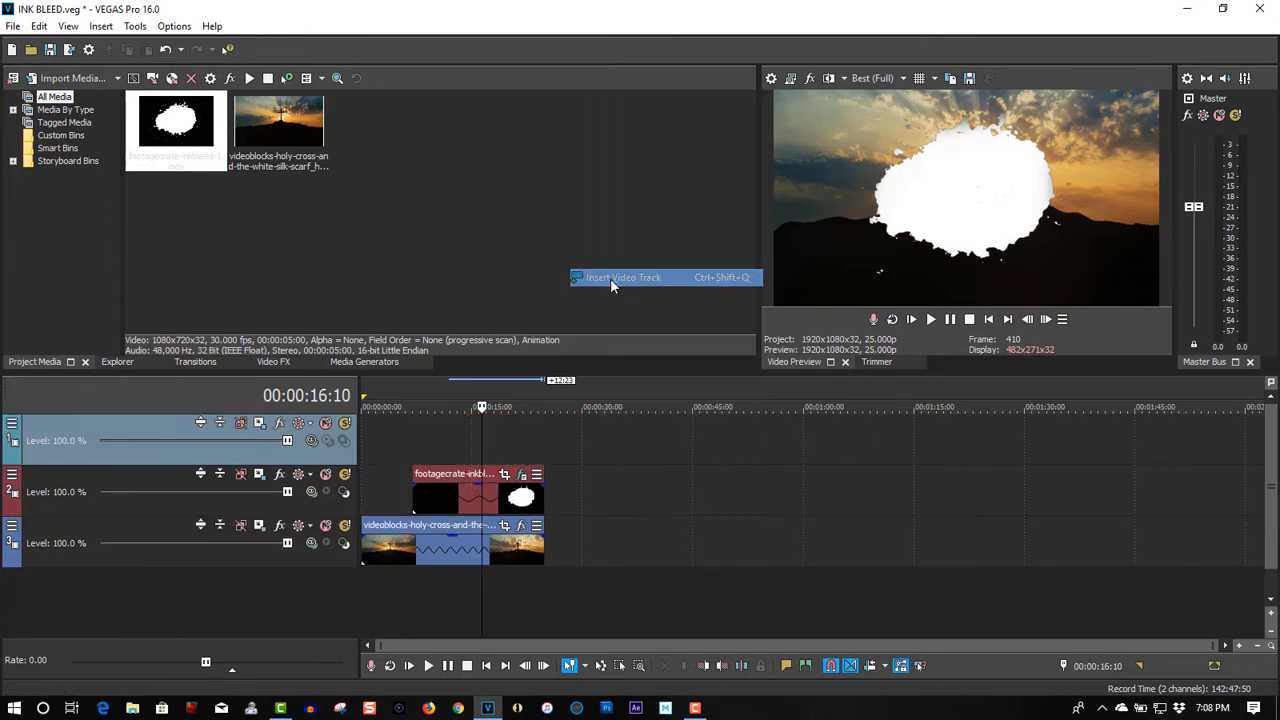
pyautogui.click(366, 362)
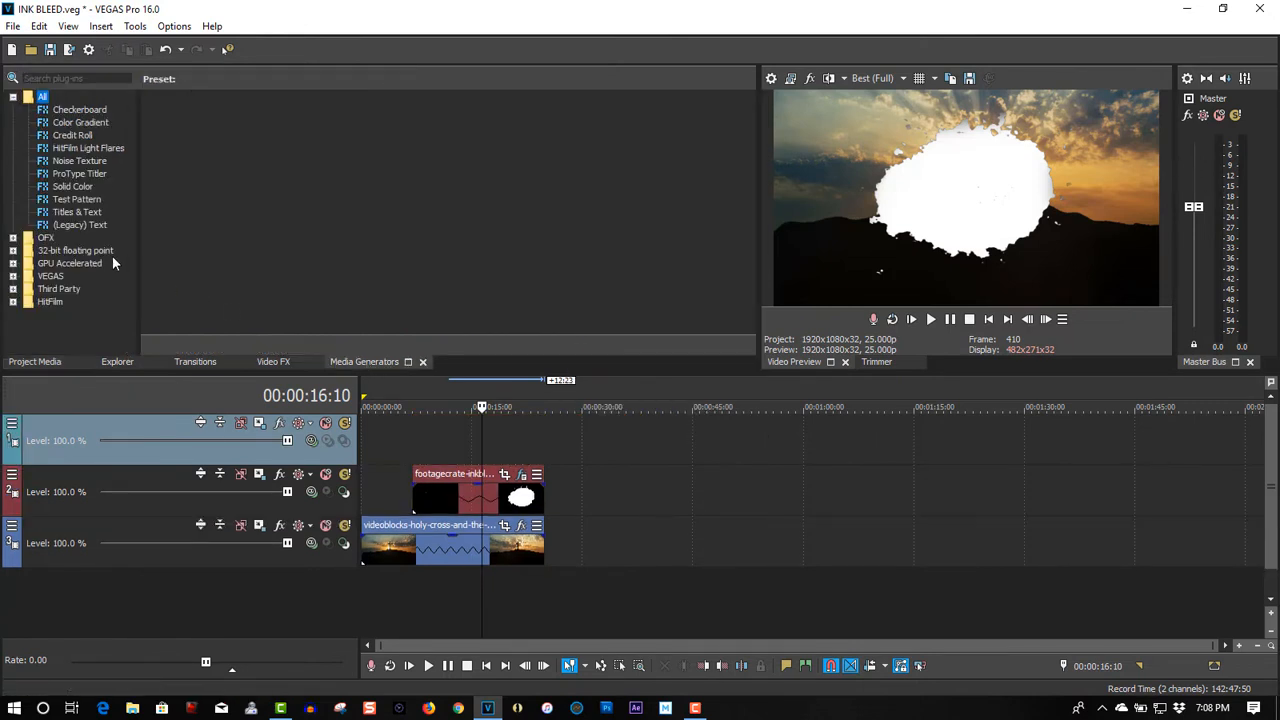
pyautogui.click(86, 228)
pyautogui.moveTo(188, 140); pyautogui.dragTo(423, 435)
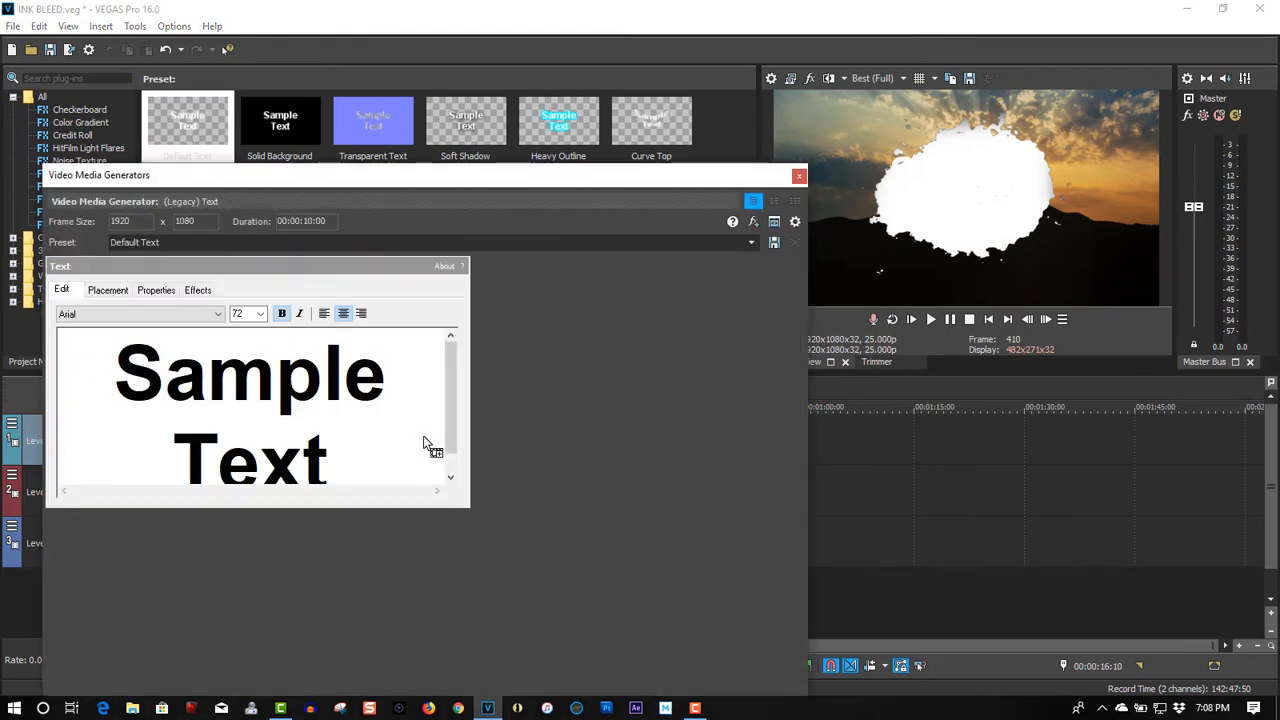
# Step: Replace the sample text with "CROSS" and extend the text event to end flush with the clips below
pyautogui.click(351, 459)
pyautogui.hotkey('ctrl', 'a')
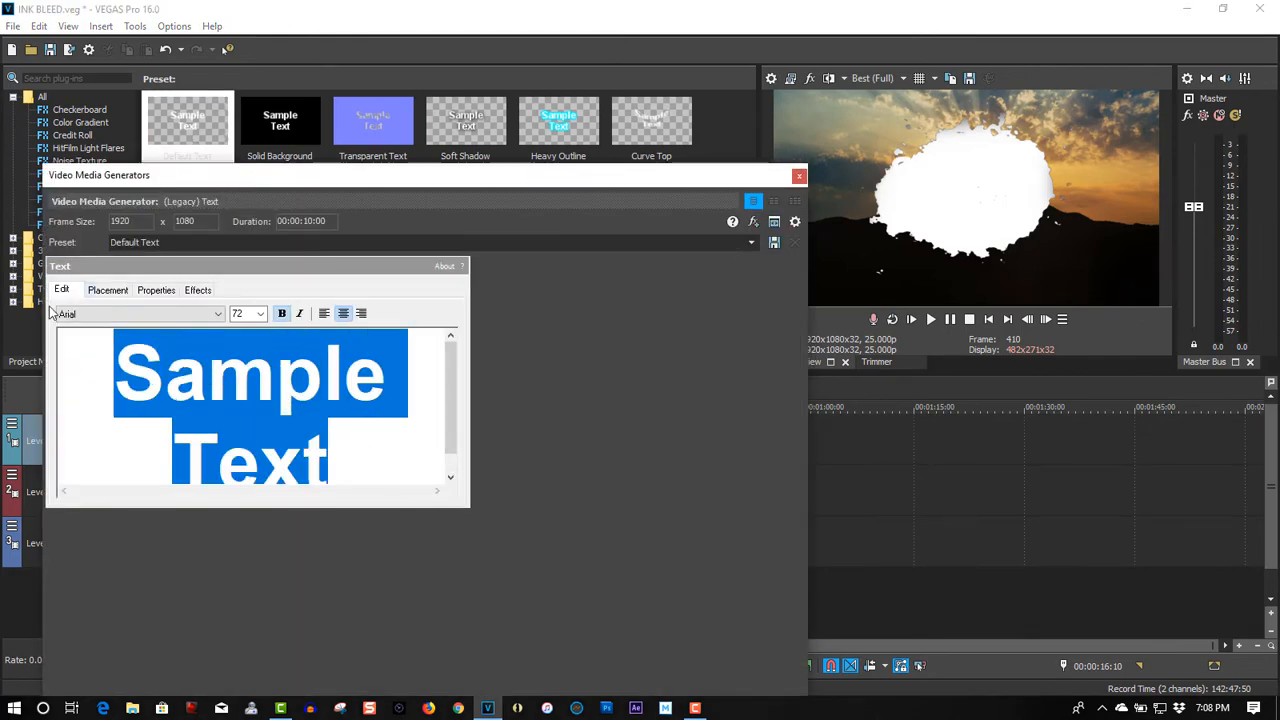
pyautogui.write('CROSS')
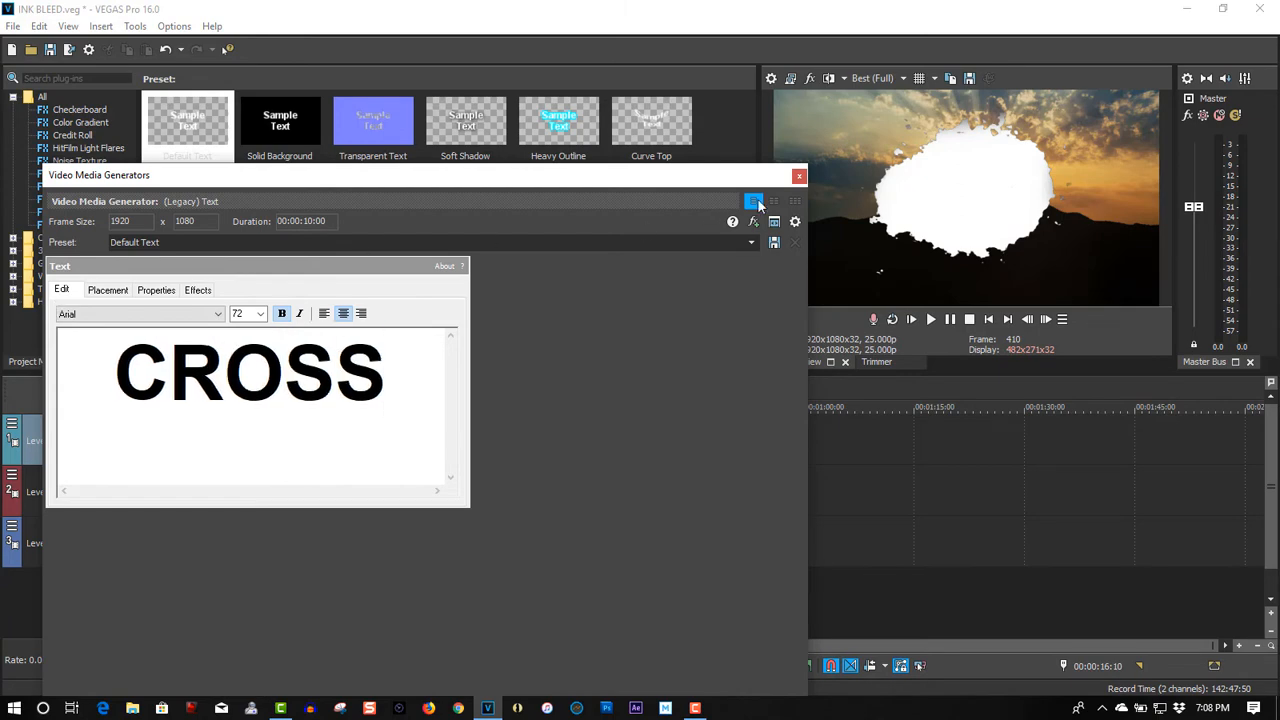
pyautogui.click(797, 176)
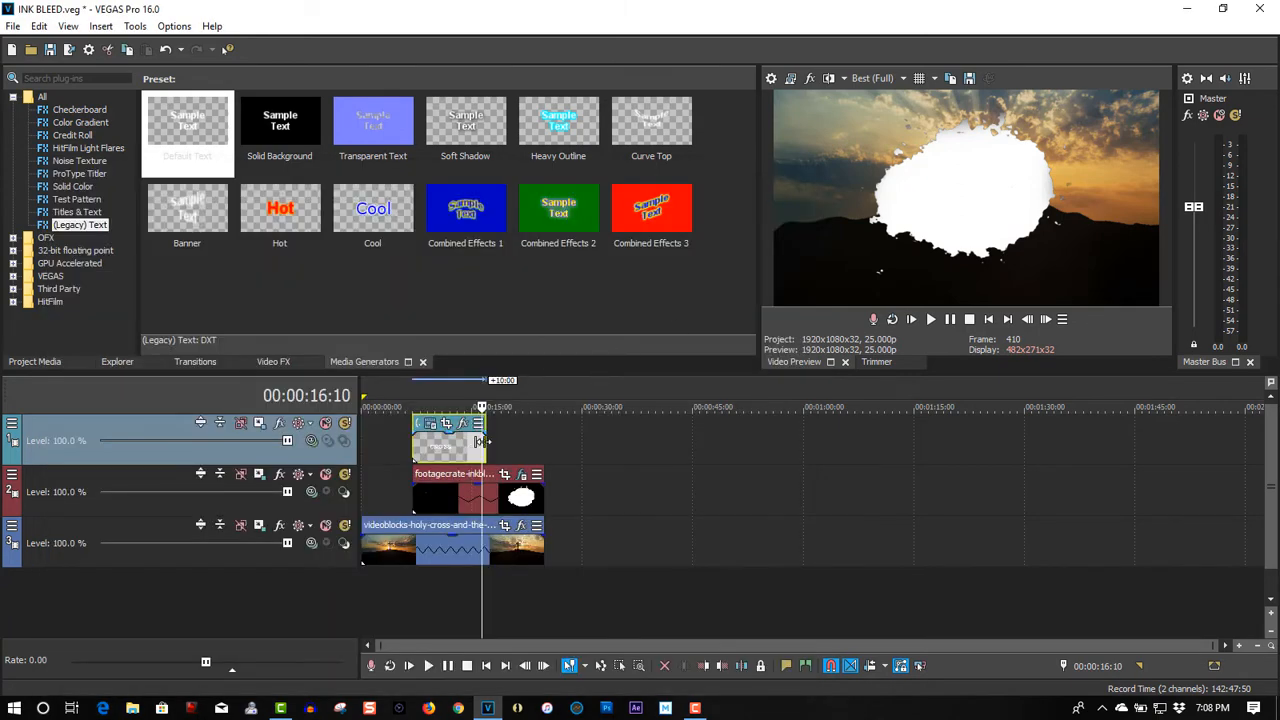
pyautogui.moveTo(489, 452); pyautogui.dragTo(544, 446)
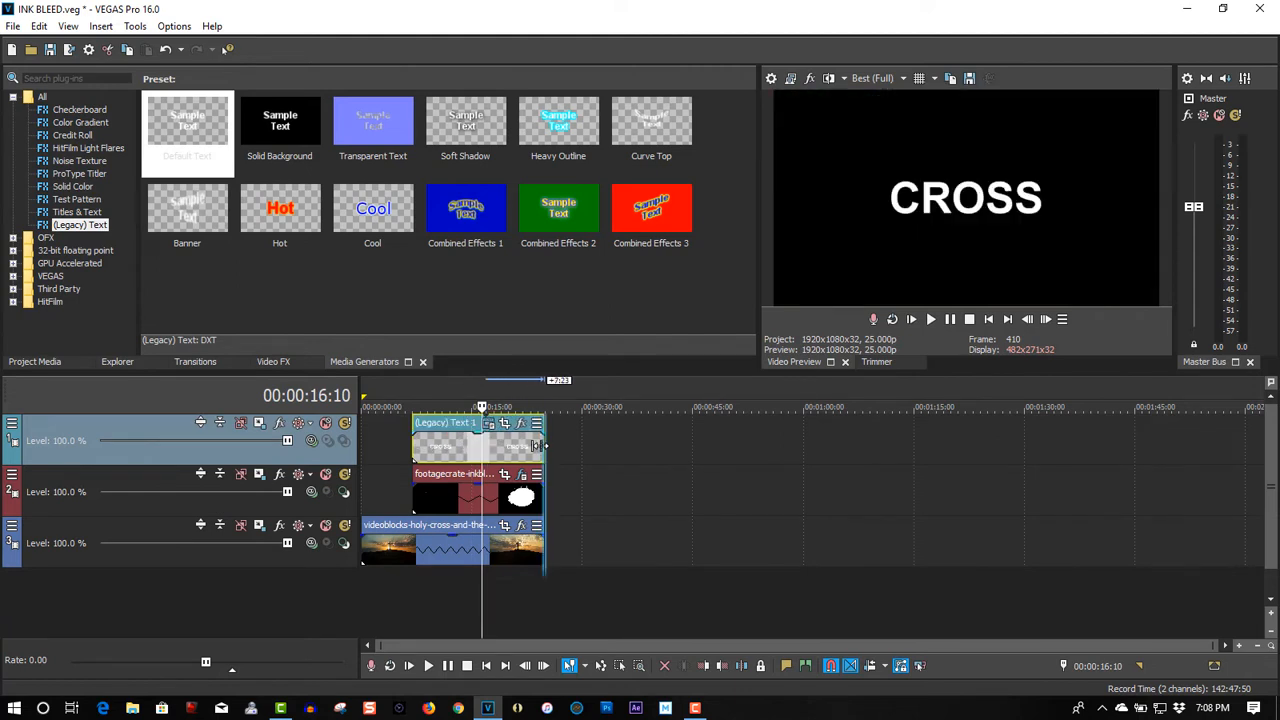
# Step: Set the text track's compositing mode to Cut, with the playhead at 00:00:22:20 over the fully spread ink
pyautogui.click(520, 393)
pyautogui.moveTo(525, 391); pyautogui.dragTo(530, 396)
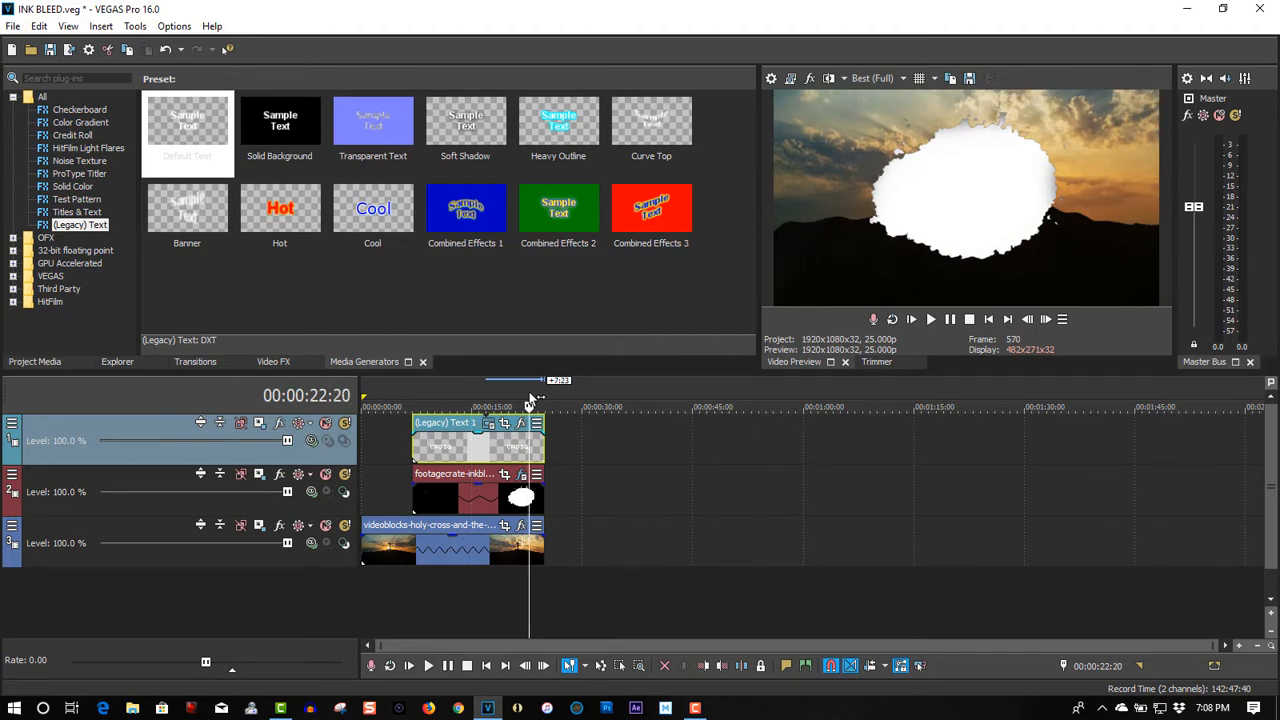
pyautogui.click(311, 441)
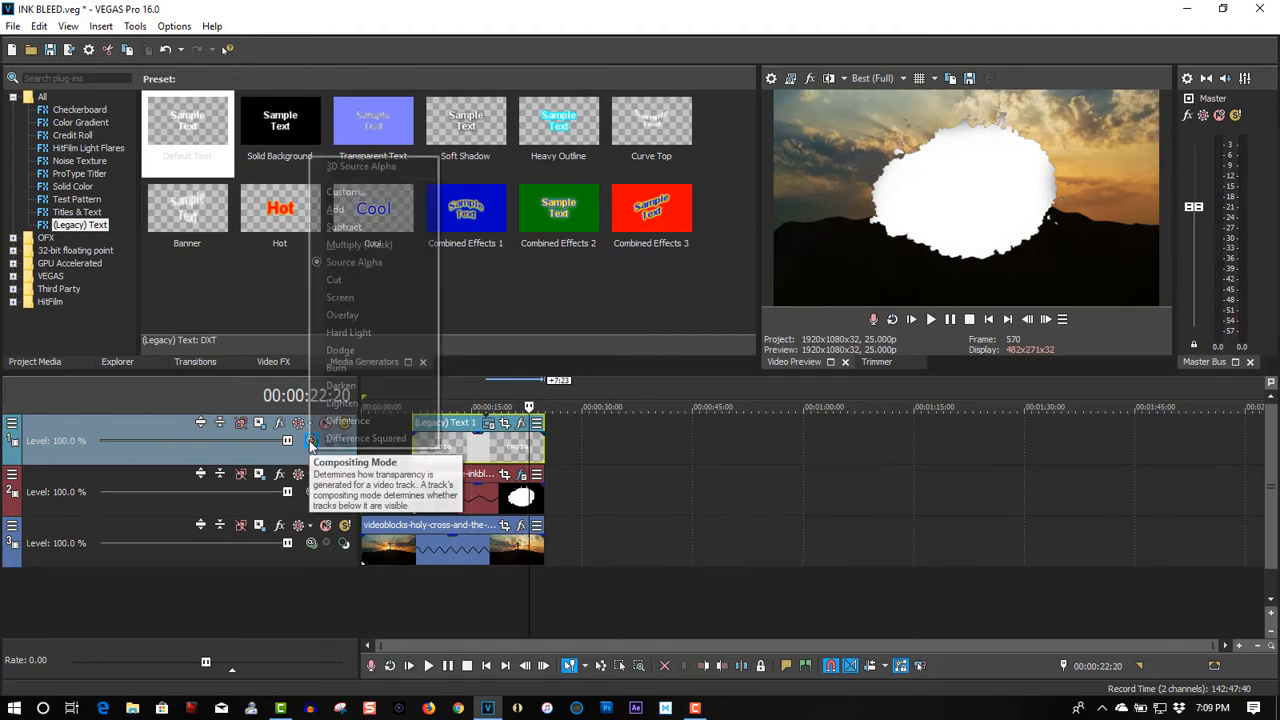
pyautogui.click(329, 284)
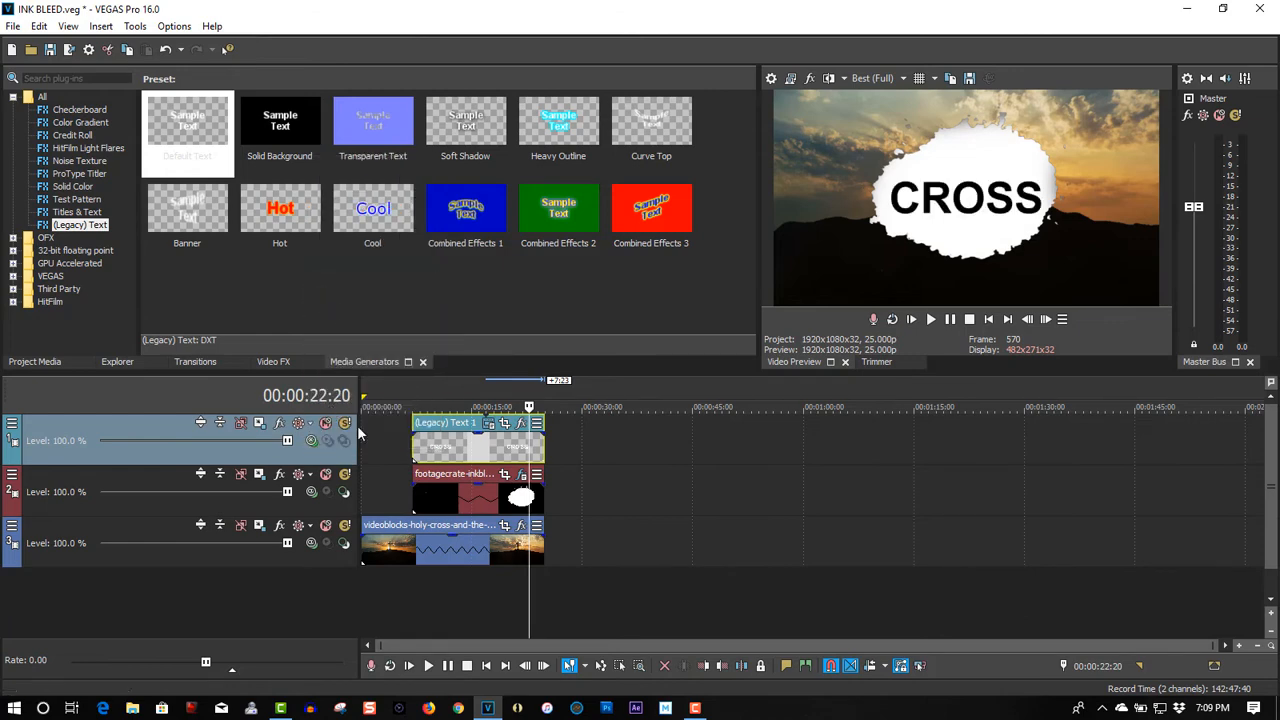
# Step: Change the font of the CROSS text in the generated text event to Impact
pyautogui.click(487, 425)
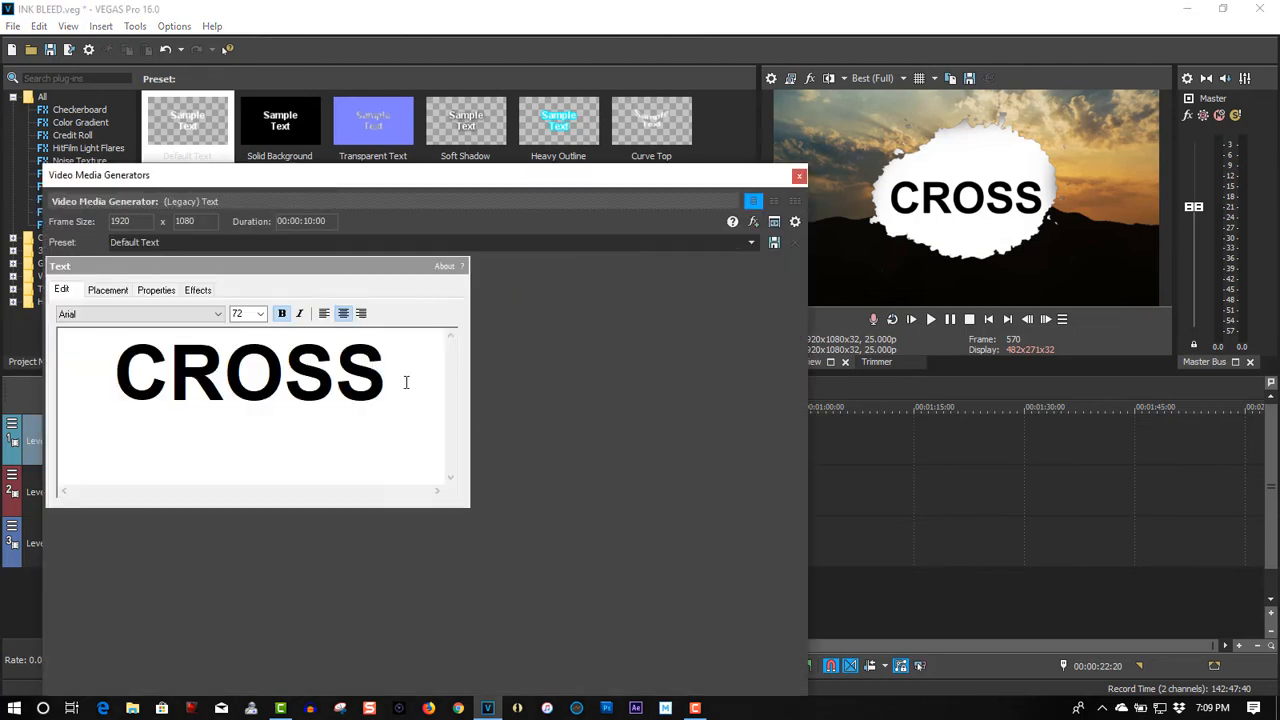
pyautogui.moveTo(406, 382); pyautogui.dragTo(77, 377)
pyautogui.click(183, 316)
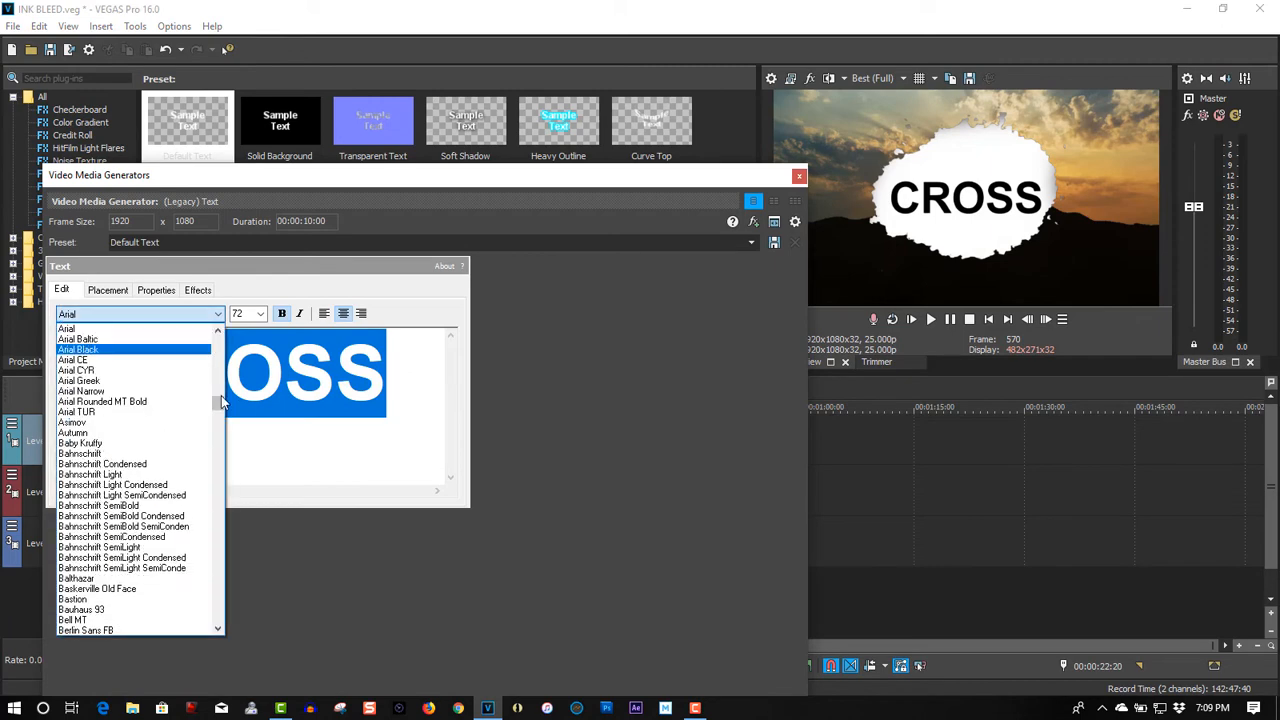
pyautogui.moveTo(220, 405); pyautogui.dragTo(226, 491)
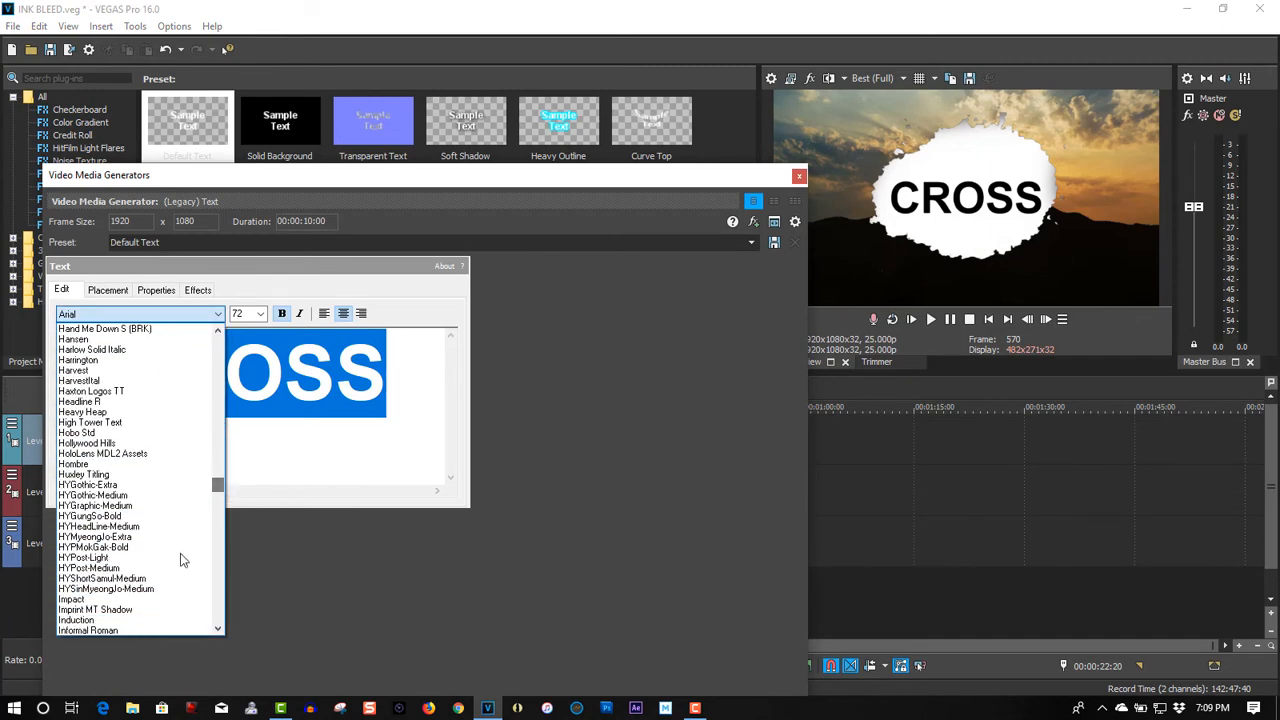
pyautogui.click(167, 591)
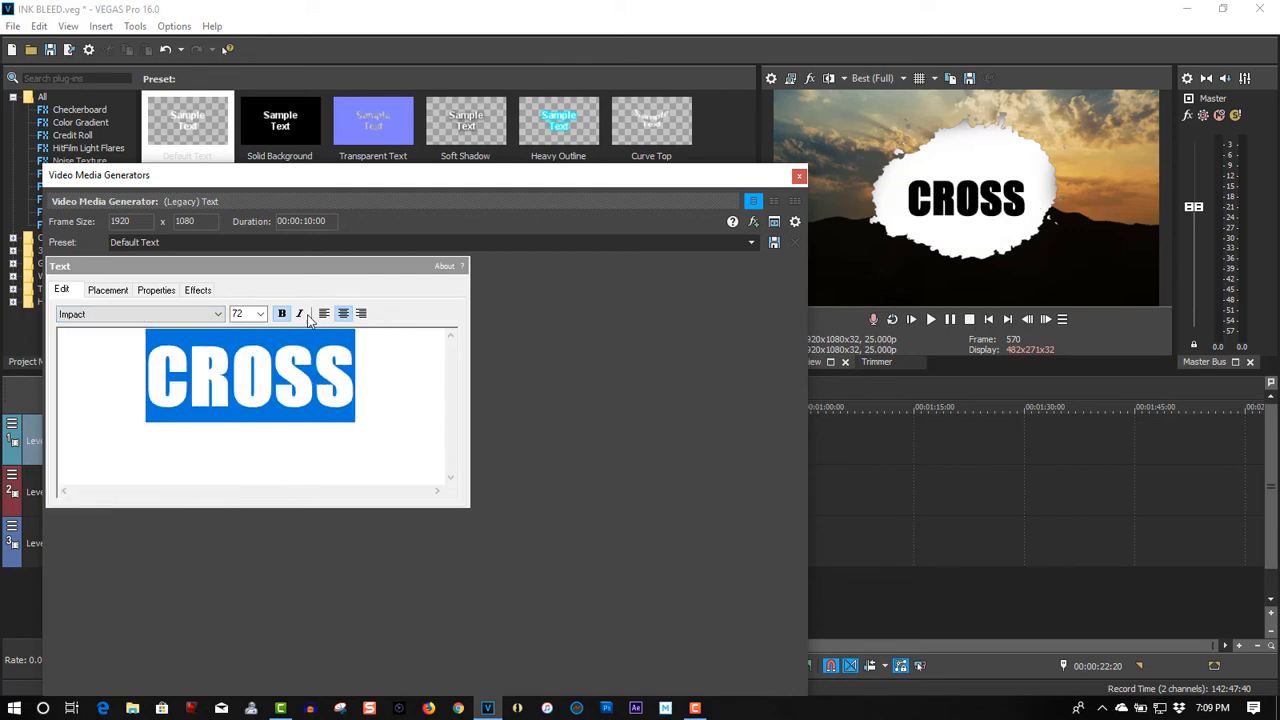
# Step: Increase the CROSS text's scaling to 1.333 and close the text generator settings
pyautogui.click(155, 292)
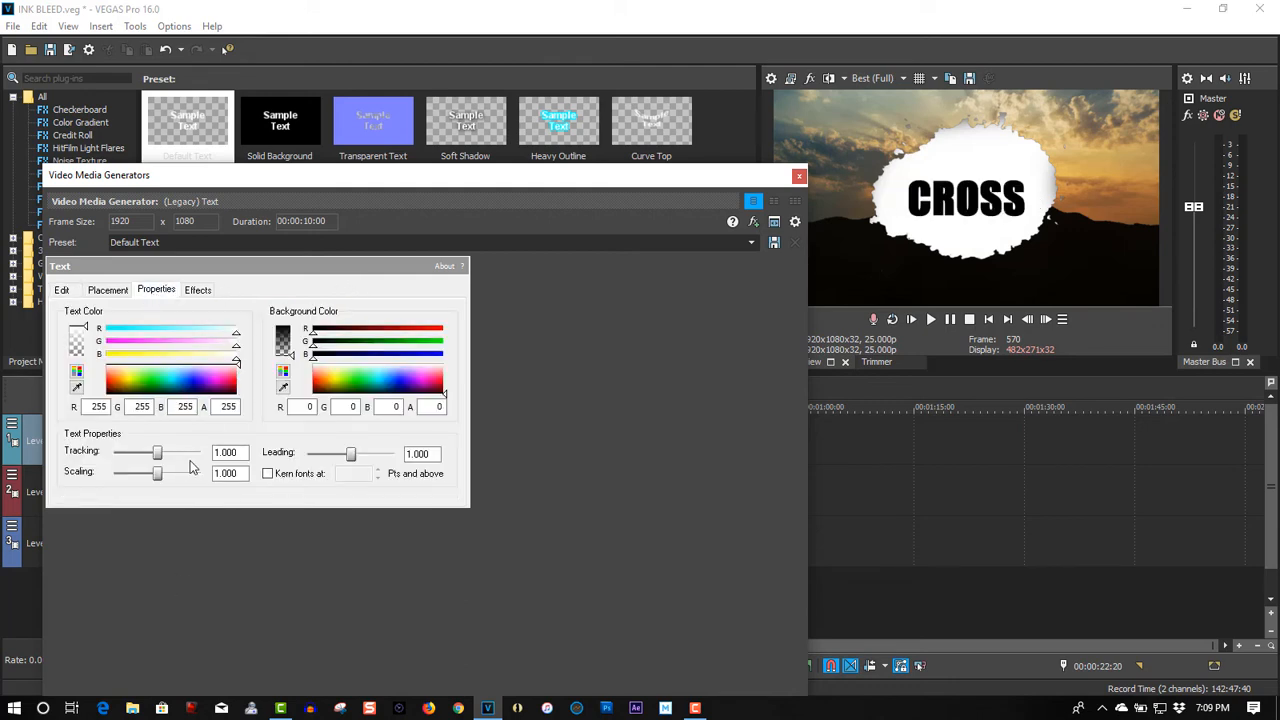
pyautogui.moveTo(160, 476); pyautogui.dragTo(167, 481)
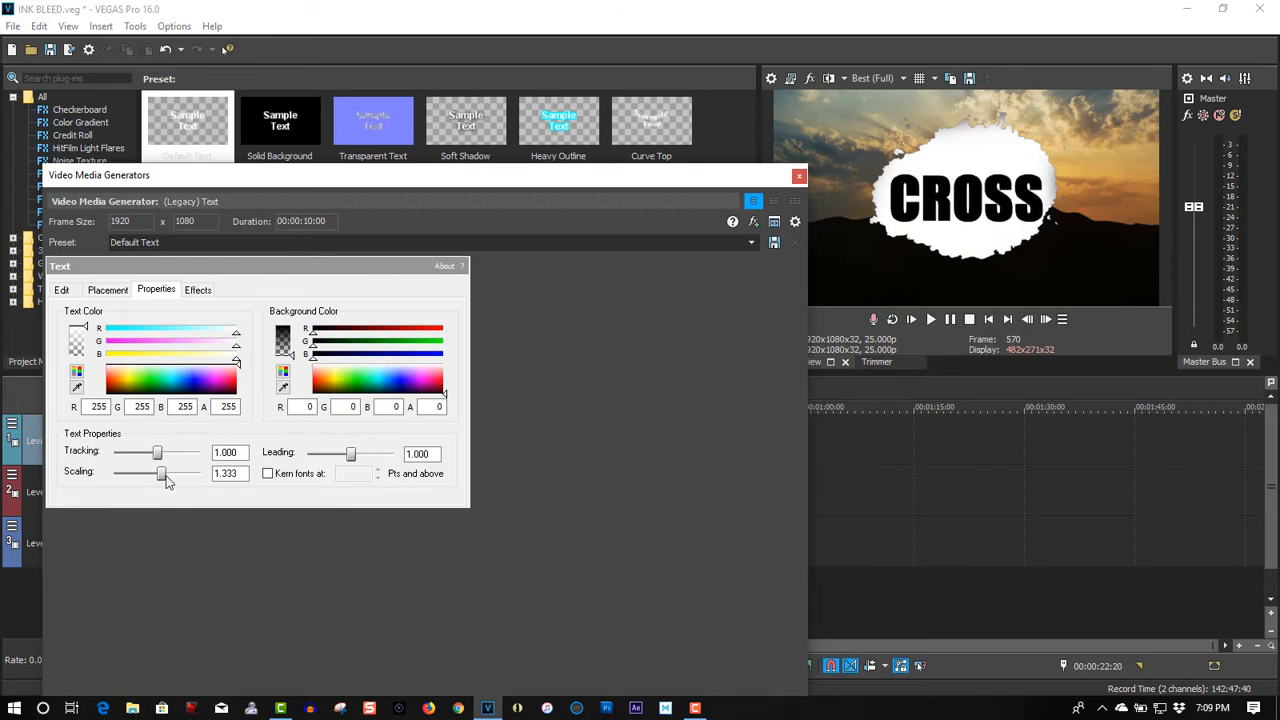
pyautogui.click(798, 176)
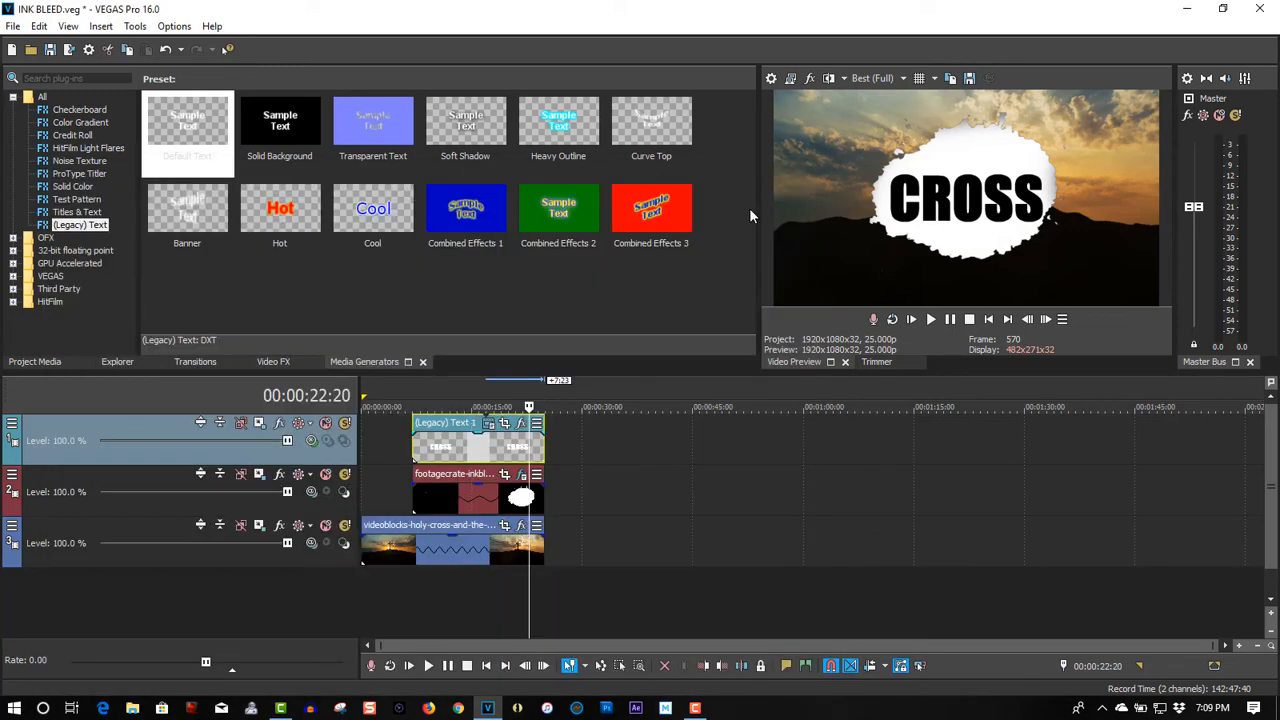
# Step: Make the ink-bleed track a compositing child of the text track and play the project from the start, pausing at about 00:00:20:23
pyautogui.click(344, 494)
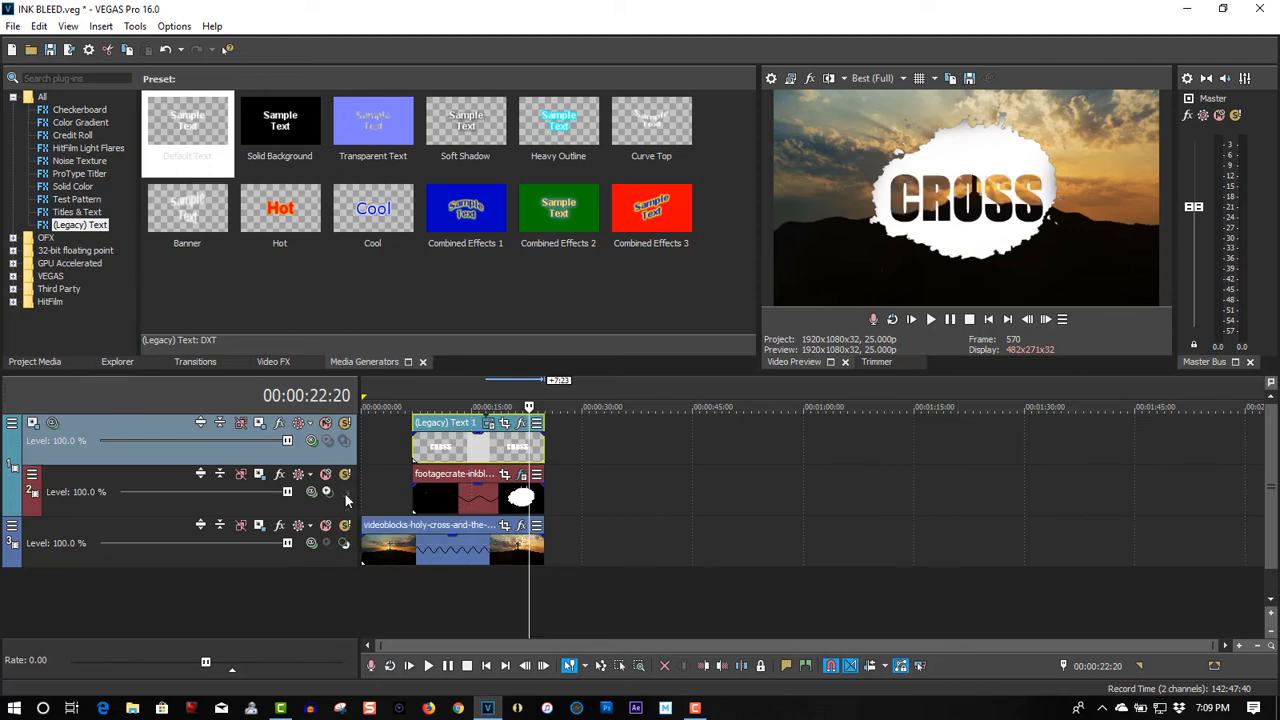
pyautogui.click(988, 320)
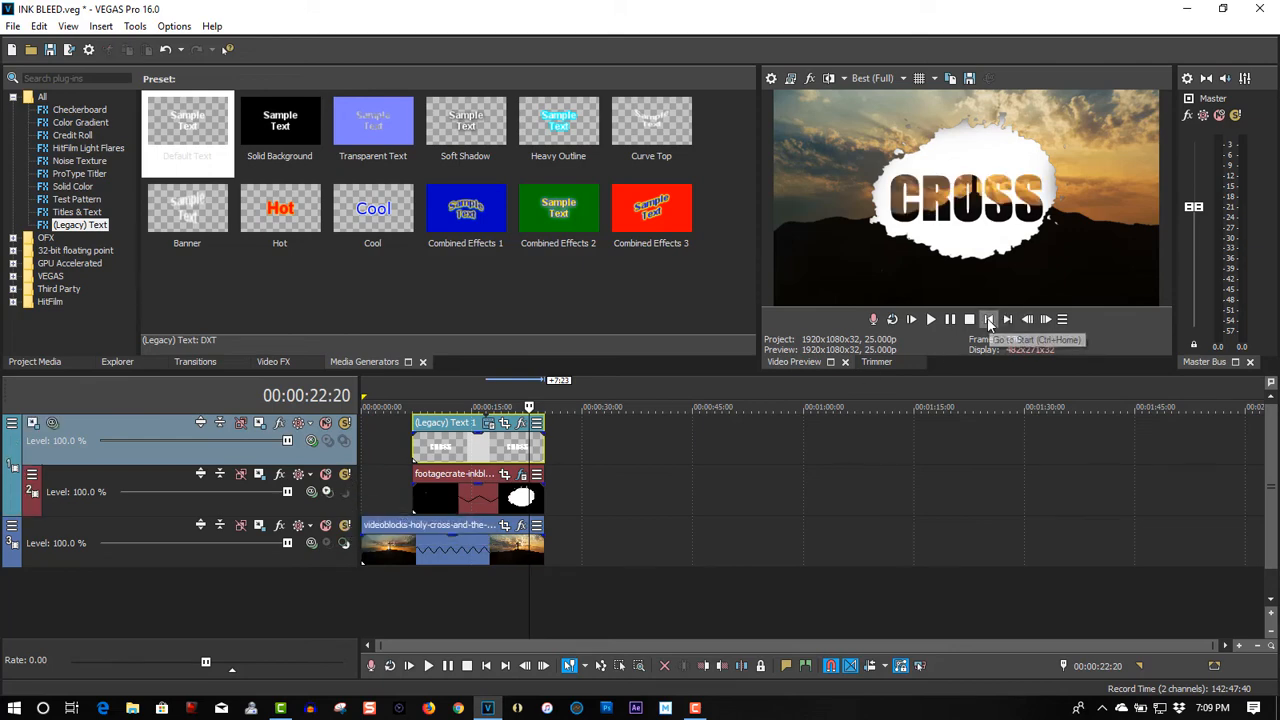
pyautogui.click(930, 319)
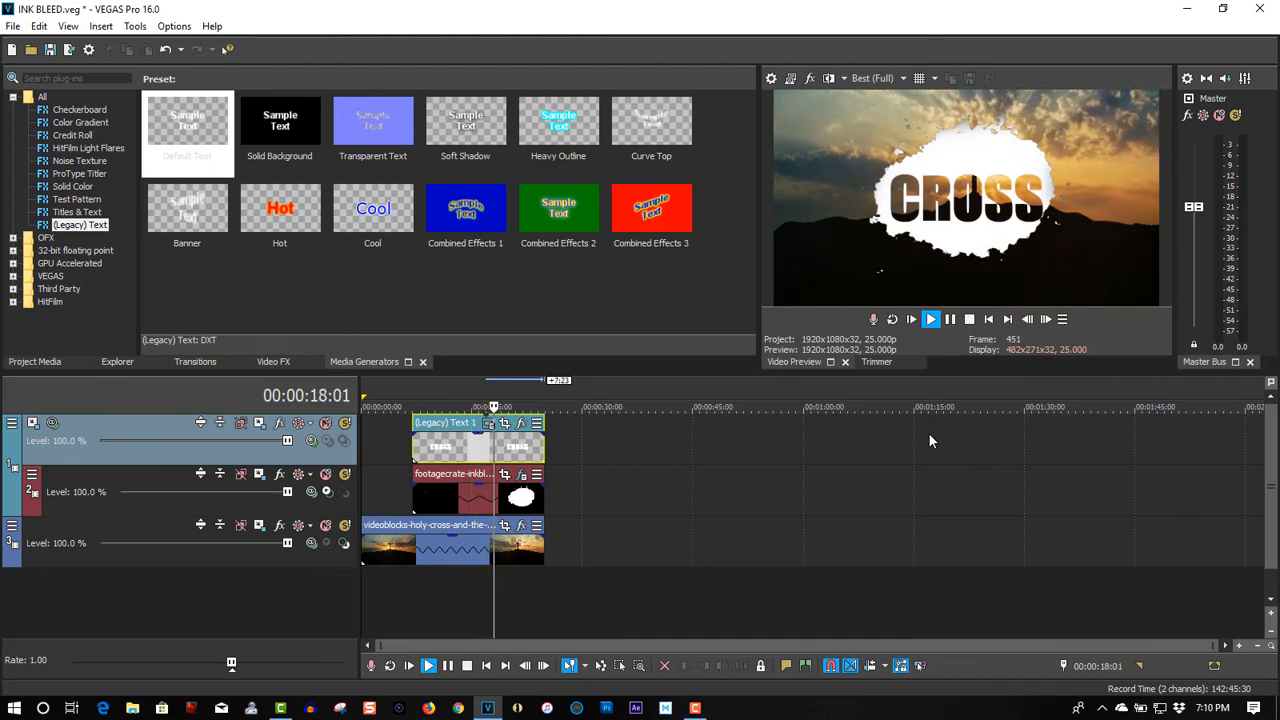
pyautogui.click(951, 320)
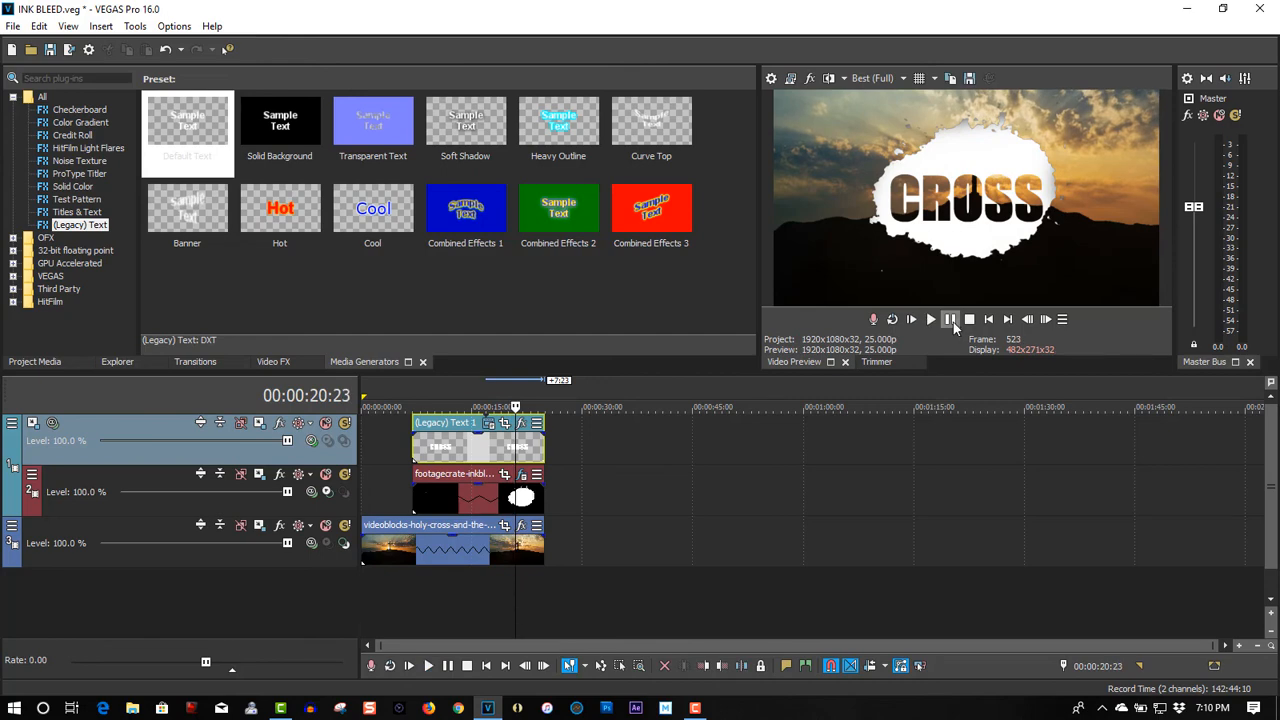